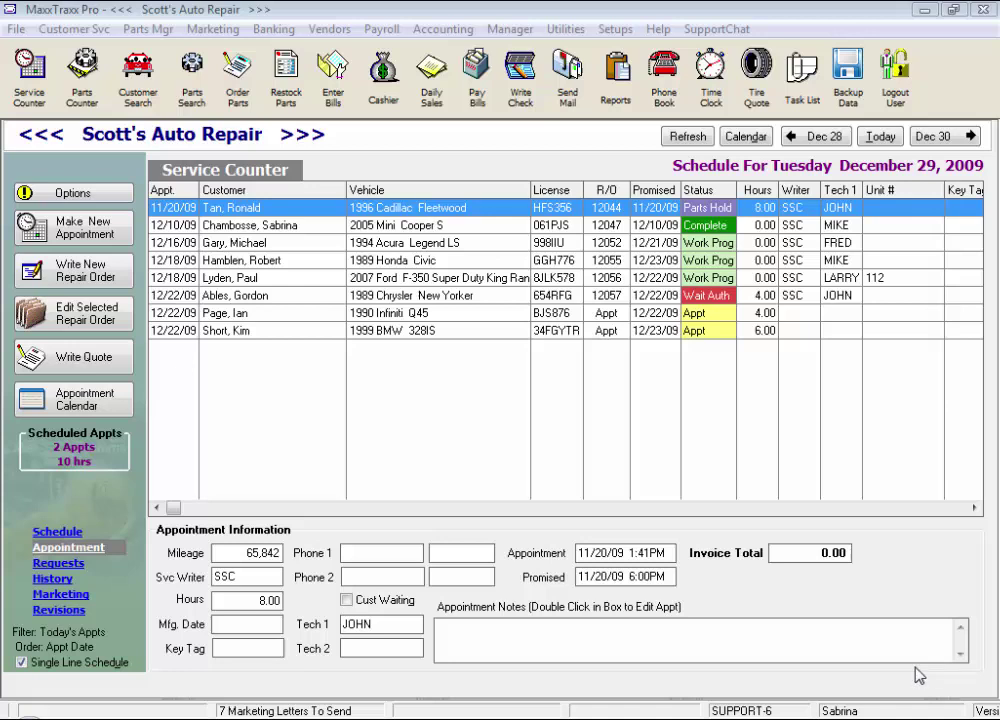
- Look over the customer service menu options, then dismiss them
{"action": "left_click", "coordinate": [80, 30]}
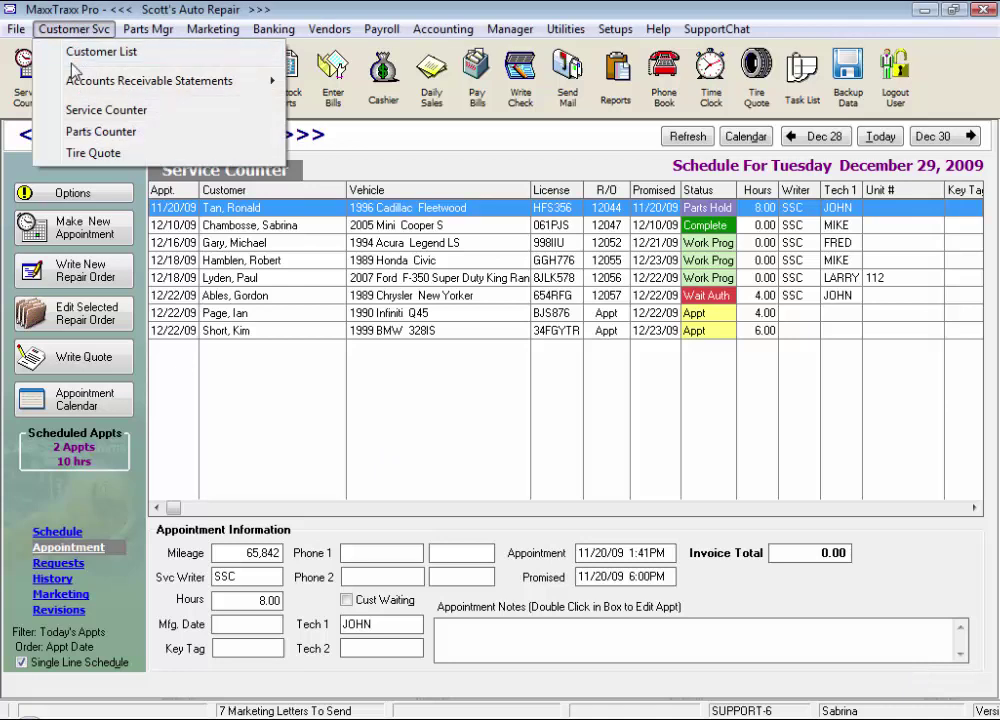
{"action": "mouse_move", "coordinate": [70, 84]}
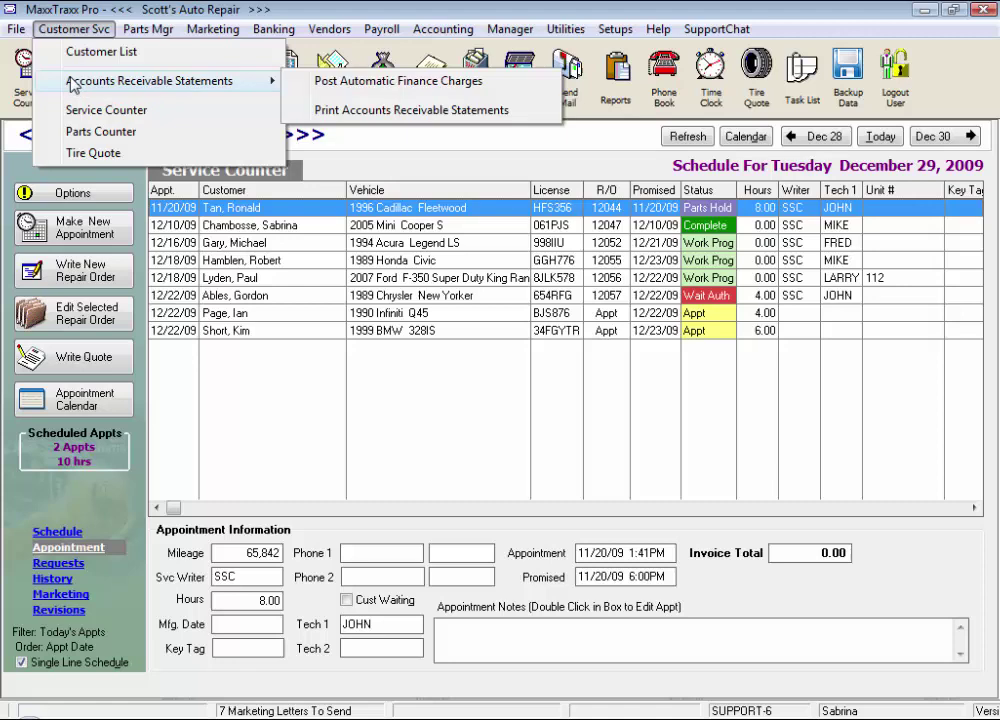
{"action": "left_click", "coordinate": [256, 368]}
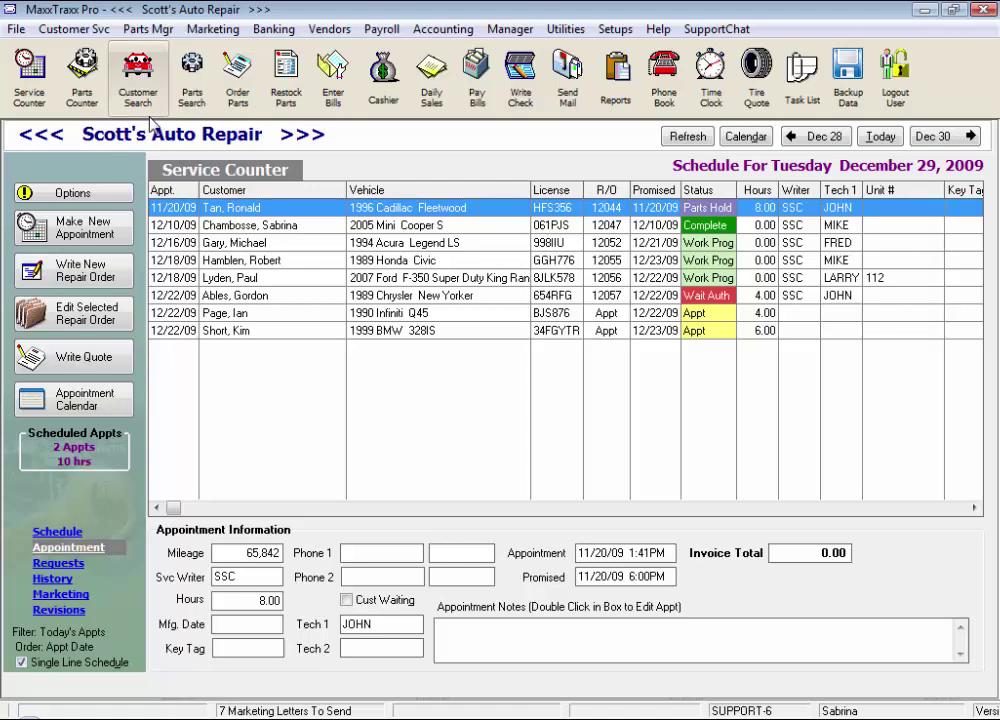
- Search for the customer by name and start paying their open A/R invoices
{"action": "left_click", "coordinate": [138, 92]}
{"action": "type", "text": "cham"}
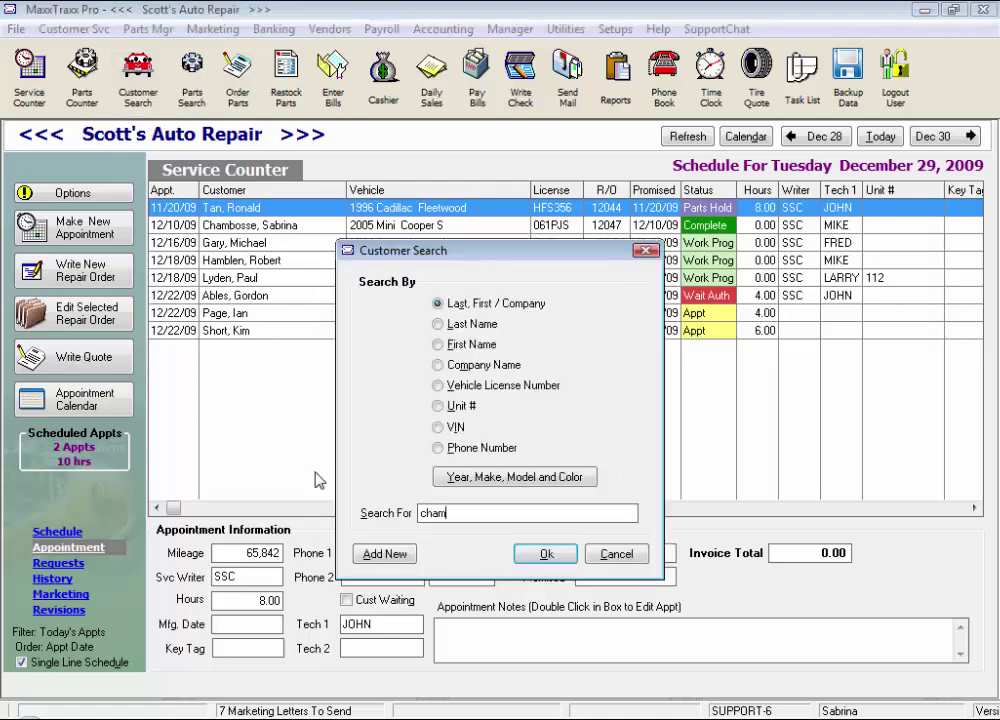
{"action": "key", "text": "Return"}
{"action": "key", "text": "Return"}
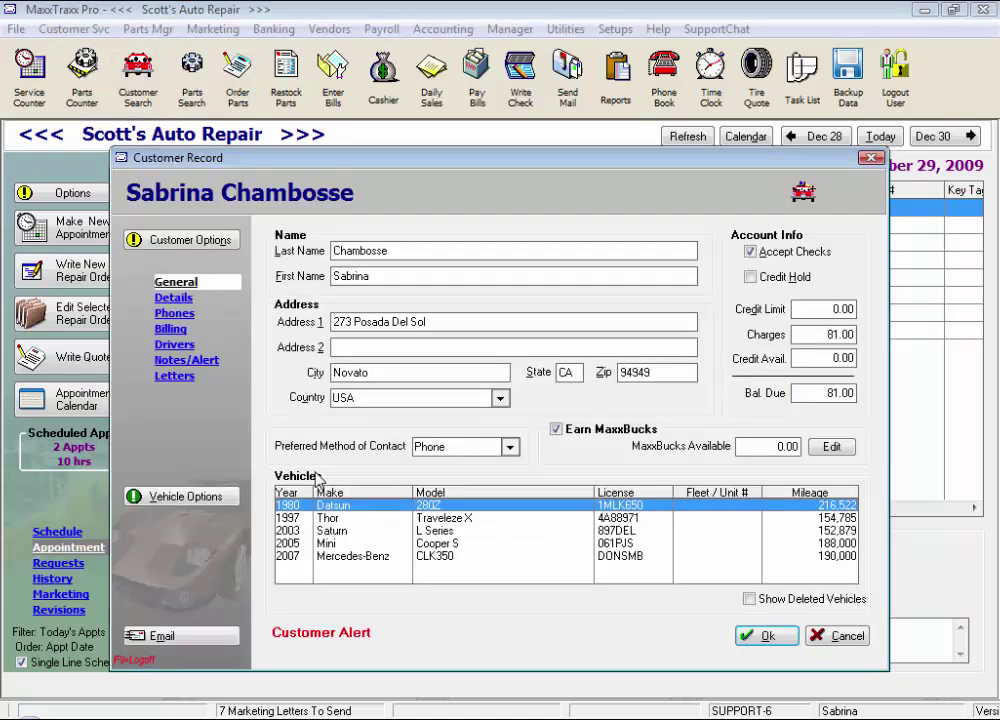
{"action": "left_click", "coordinate": [170, 248]}
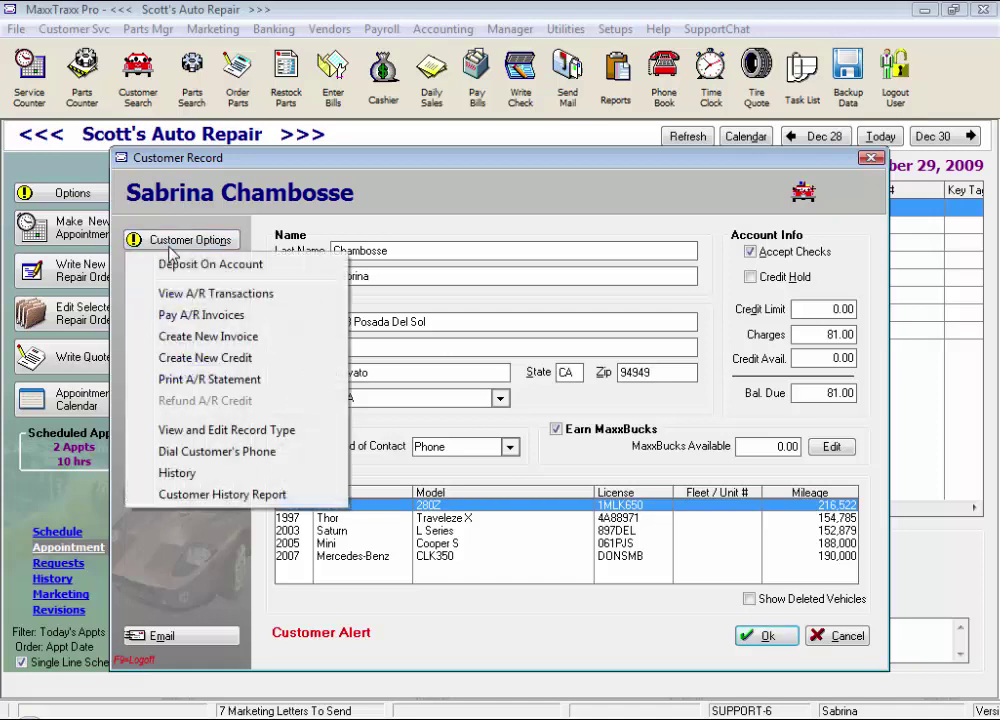
{"action": "left_click", "coordinate": [150, 315]}
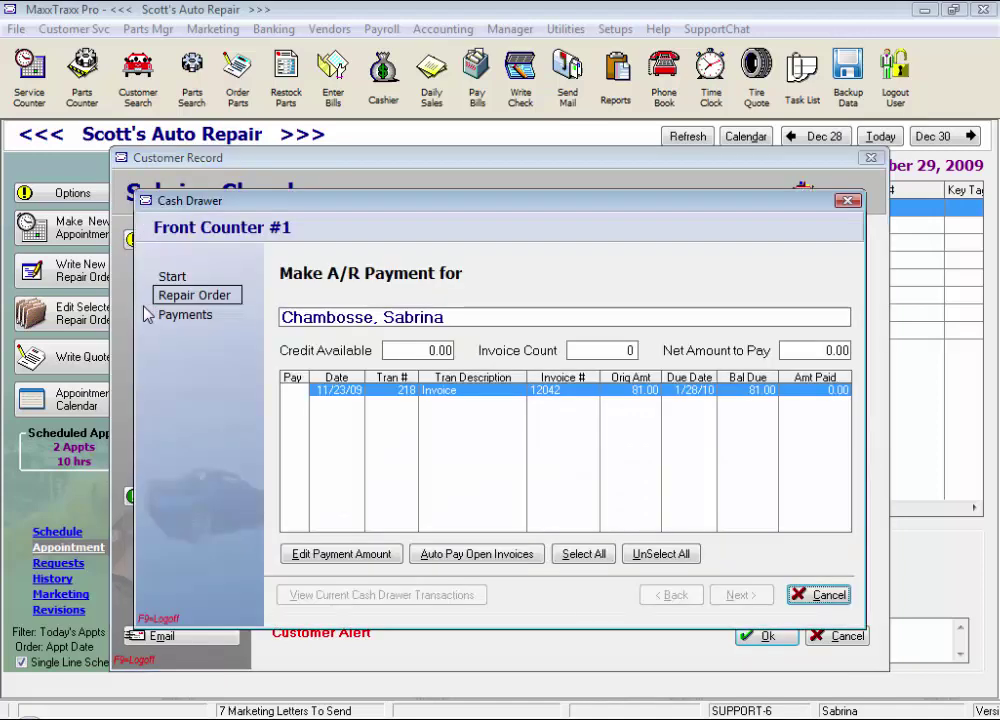
- Mark the open invoice and apply the 81.00 payment by check number 115
{"action": "left_click", "coordinate": [303, 392]}
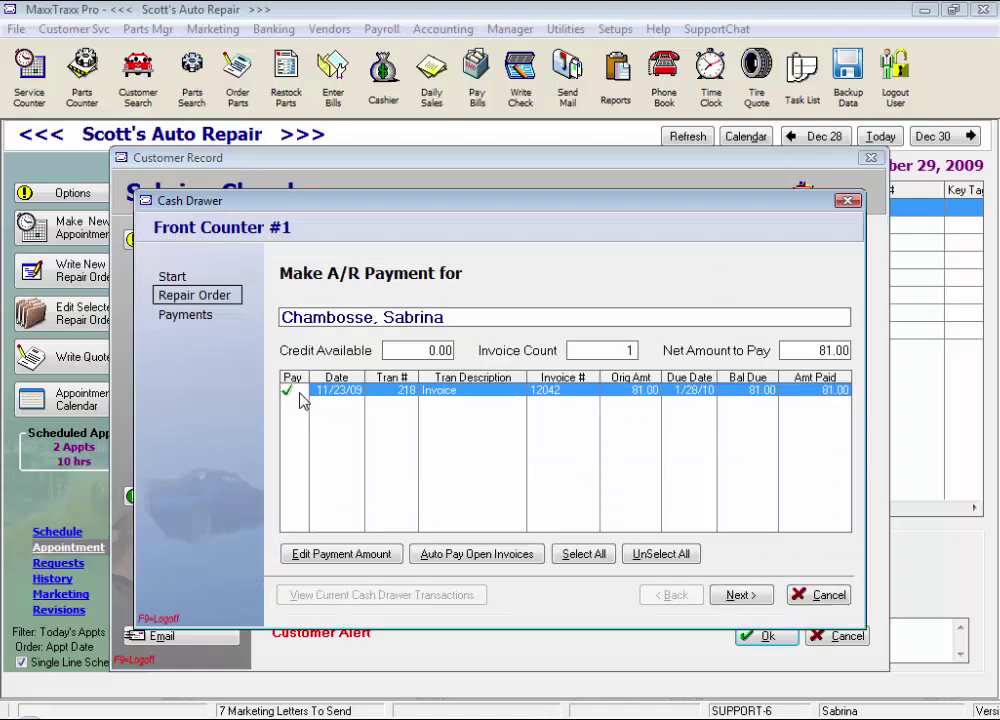
{"action": "left_click", "coordinate": [754, 597]}
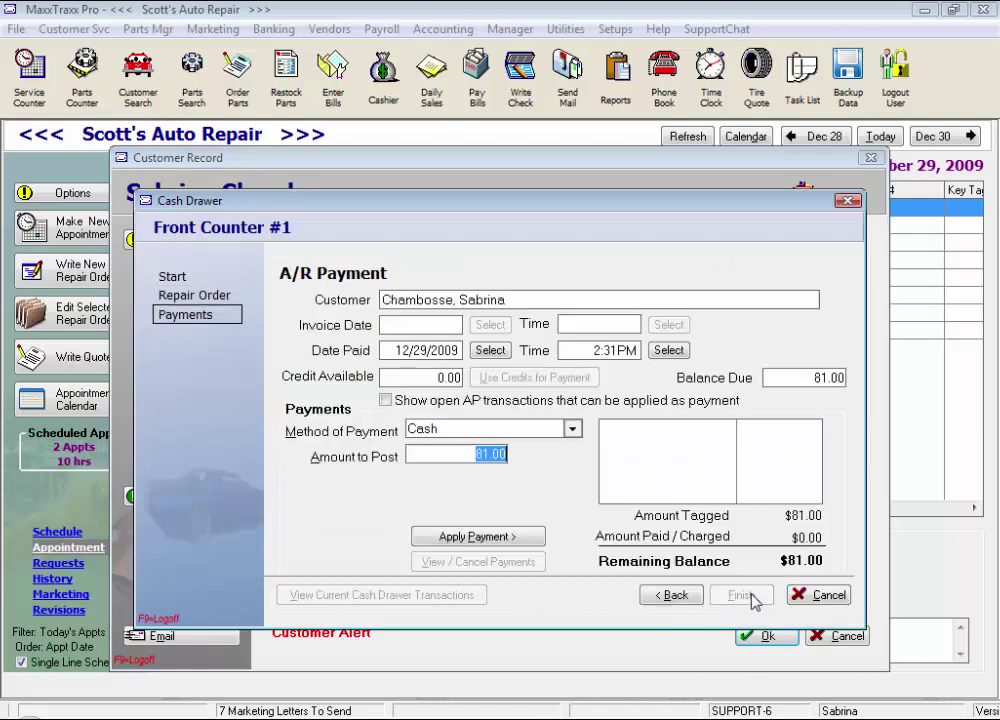
{"action": "left_click", "coordinate": [572, 428]}
{"action": "left_click", "coordinate": [512, 461]}
{"action": "left_click", "coordinate": [478, 537]}
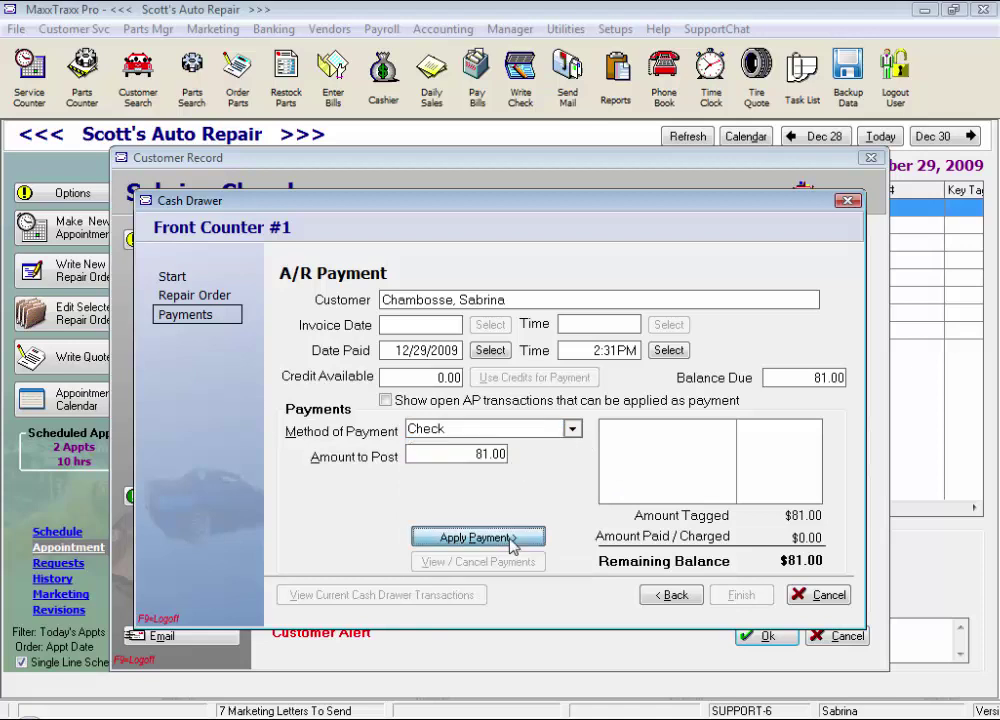
{"action": "type", "text": "115"}
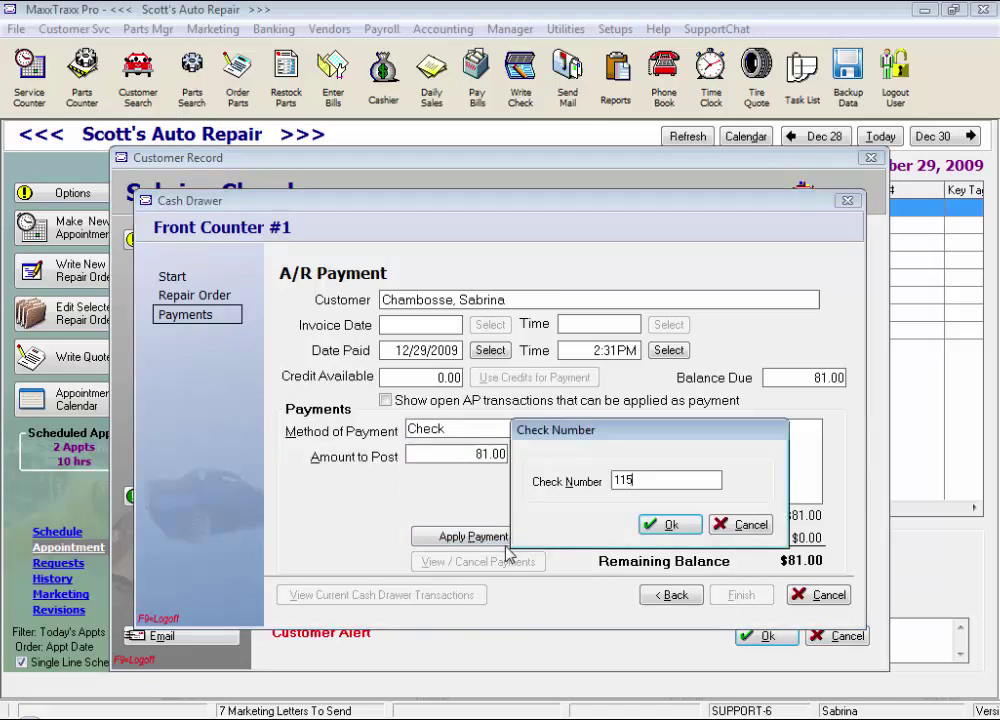
{"action": "left_click", "coordinate": [684, 532]}
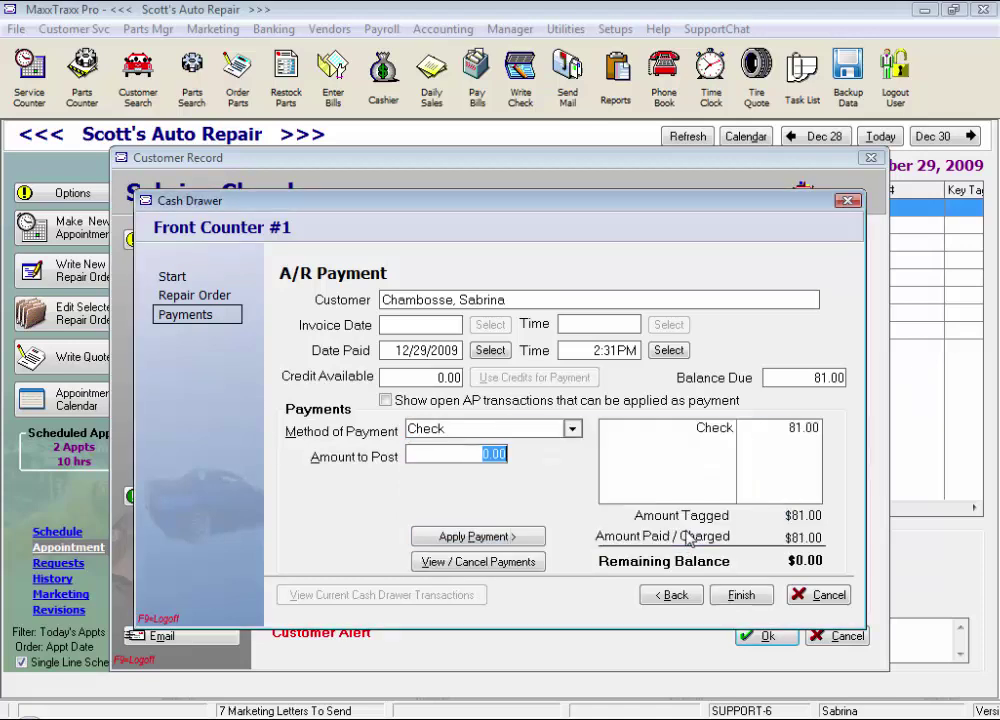
- Finish the payment without a receipt and close the customer record and list
{"action": "left_click", "coordinate": [750, 597]}
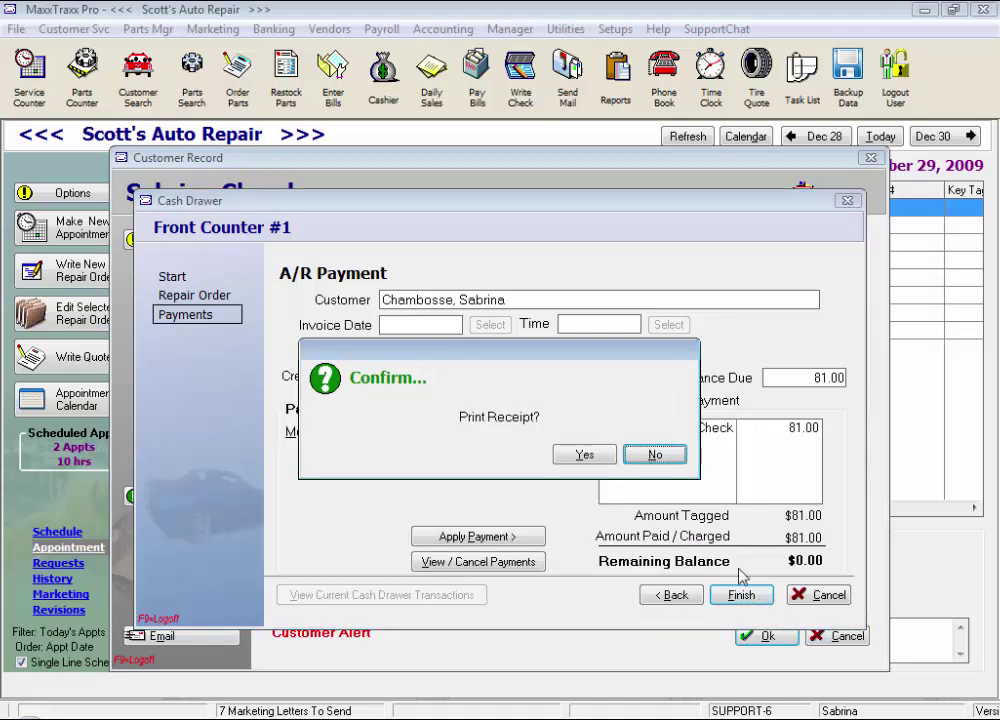
{"action": "left_click", "coordinate": [655, 455]}
{"action": "left_click", "coordinate": [843, 637]}
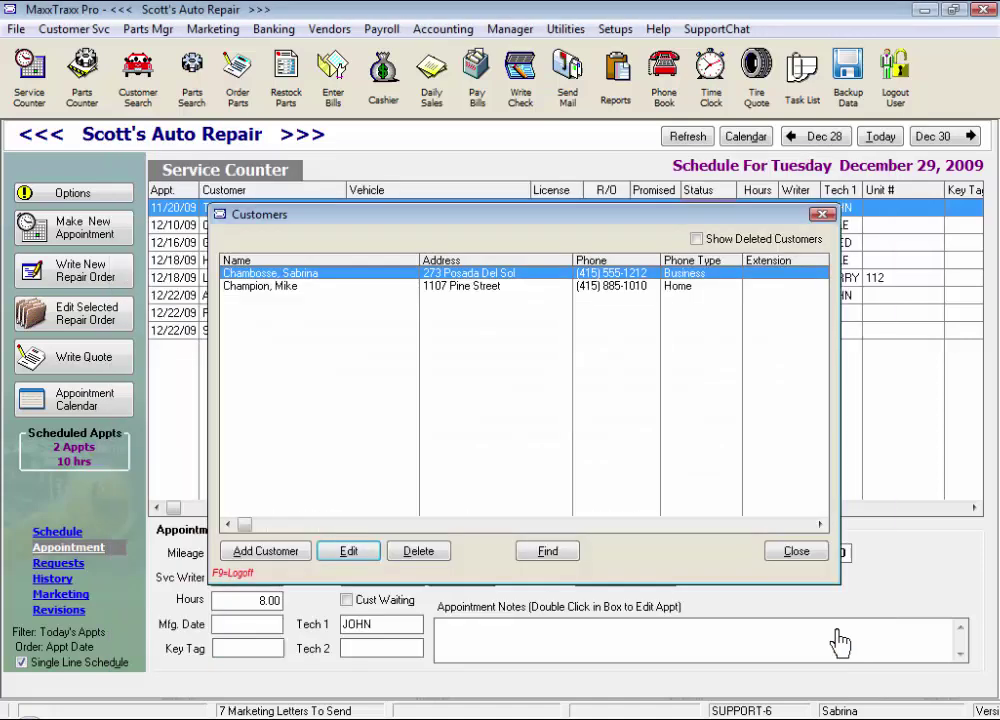
{"action": "left_click", "coordinate": [818, 549]}
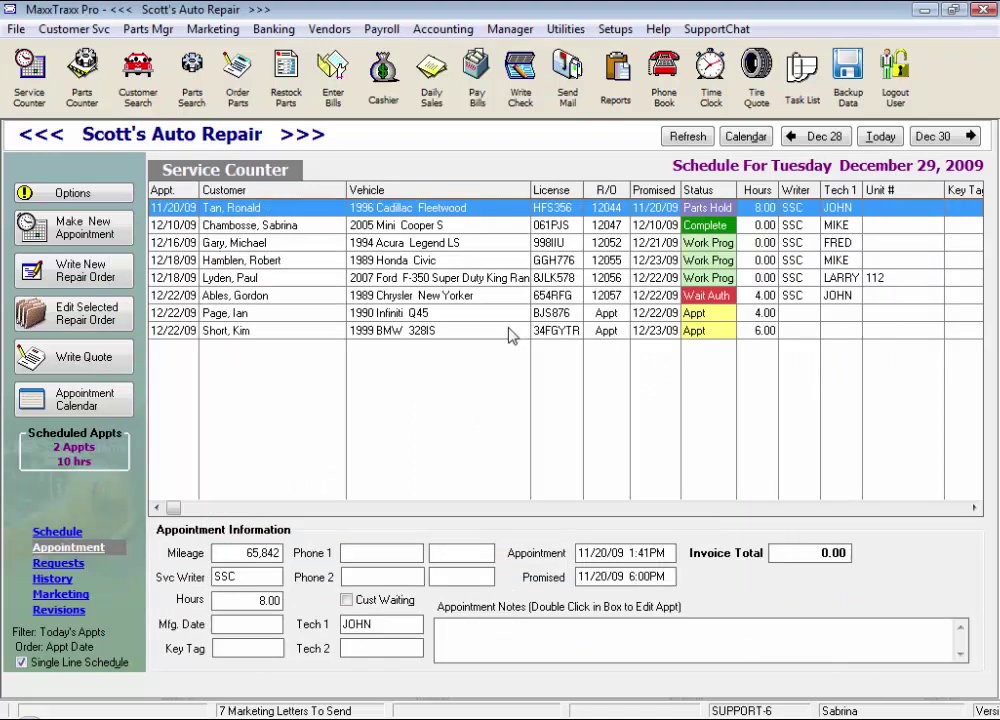
- In Pay Bills, mark Napa Auto Parts invoices 111, 1112, 125A, 125B and 8889
{"action": "left_click", "coordinate": [470, 100]}
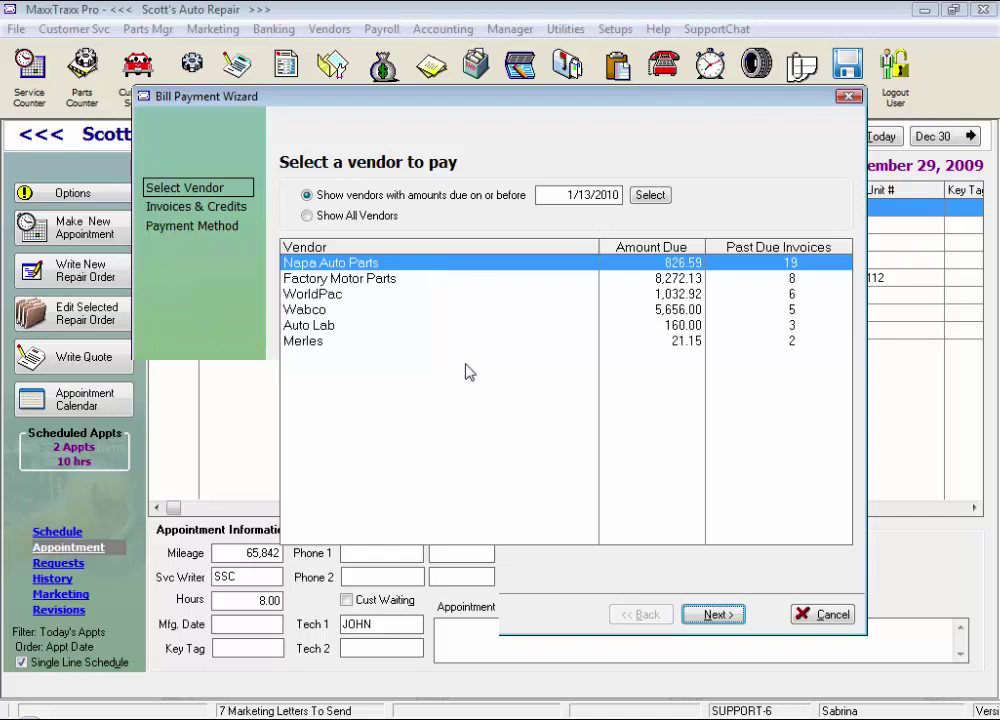
{"action": "double_click", "coordinate": [447, 268]}
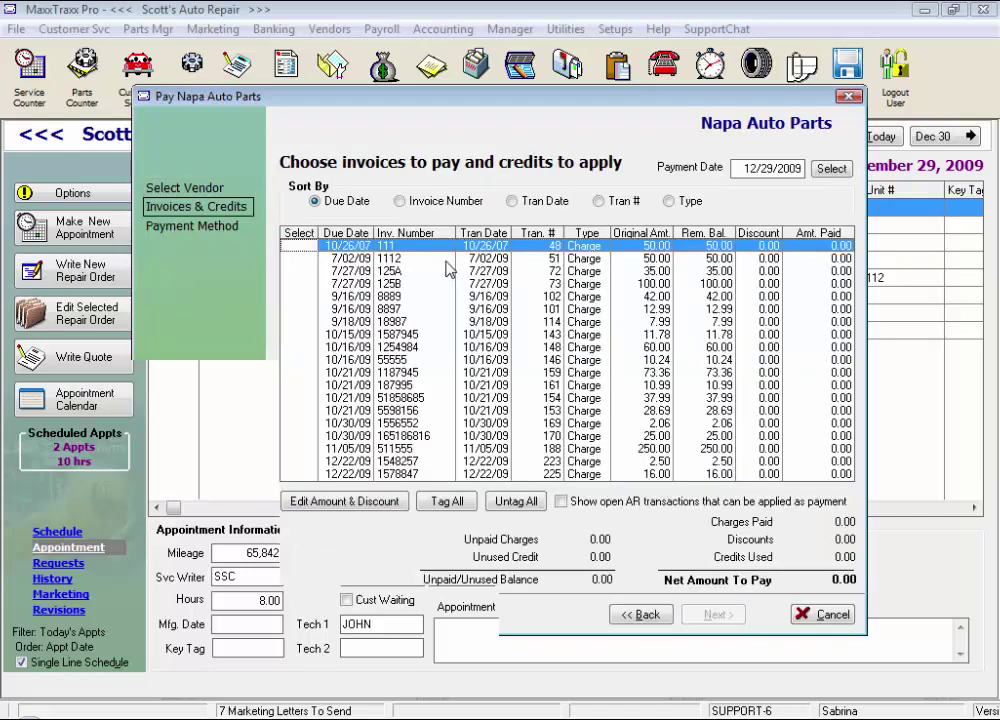
{"action": "left_click", "coordinate": [313, 246]}
{"action": "left_click", "coordinate": [311, 257]}
{"action": "left_click", "coordinate": [311, 271]}
{"action": "left_click", "coordinate": [311, 283]}
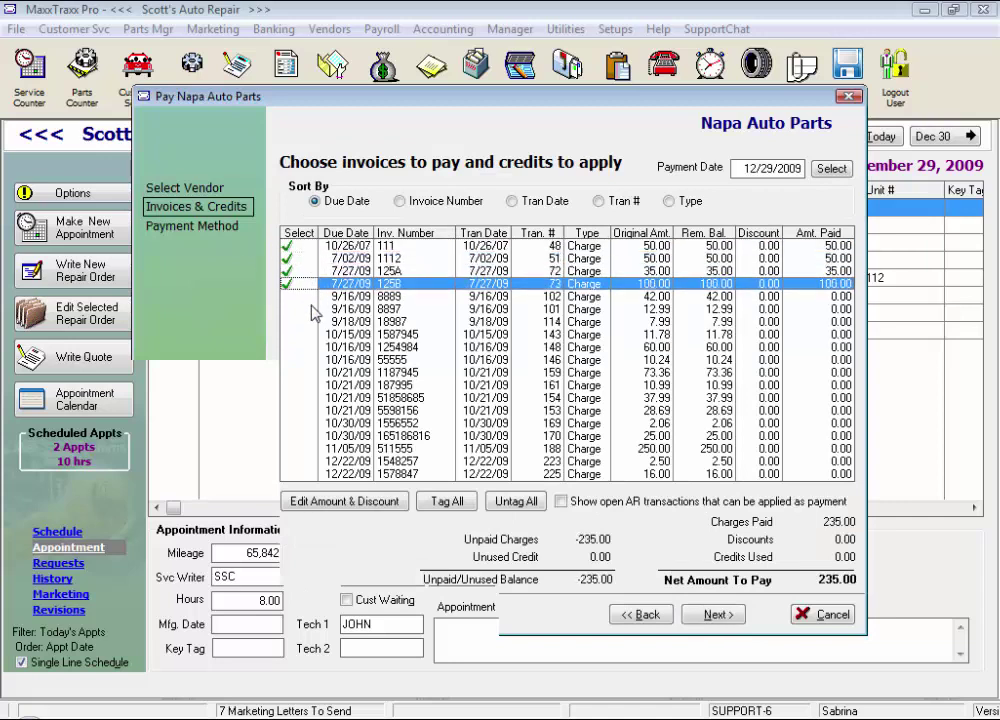
{"action": "left_click", "coordinate": [311, 296]}
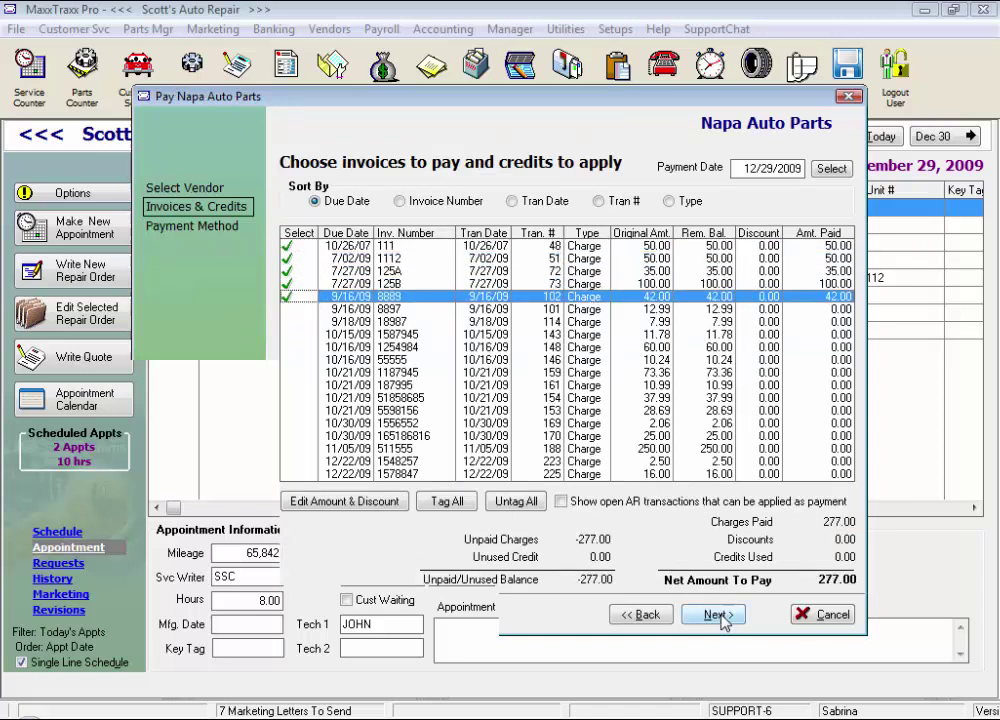
- Choose Check as the payment method and generate the vendor check
{"action": "left_click", "coordinate": [720, 615]}
{"action": "left_click", "coordinate": [682, 420]}
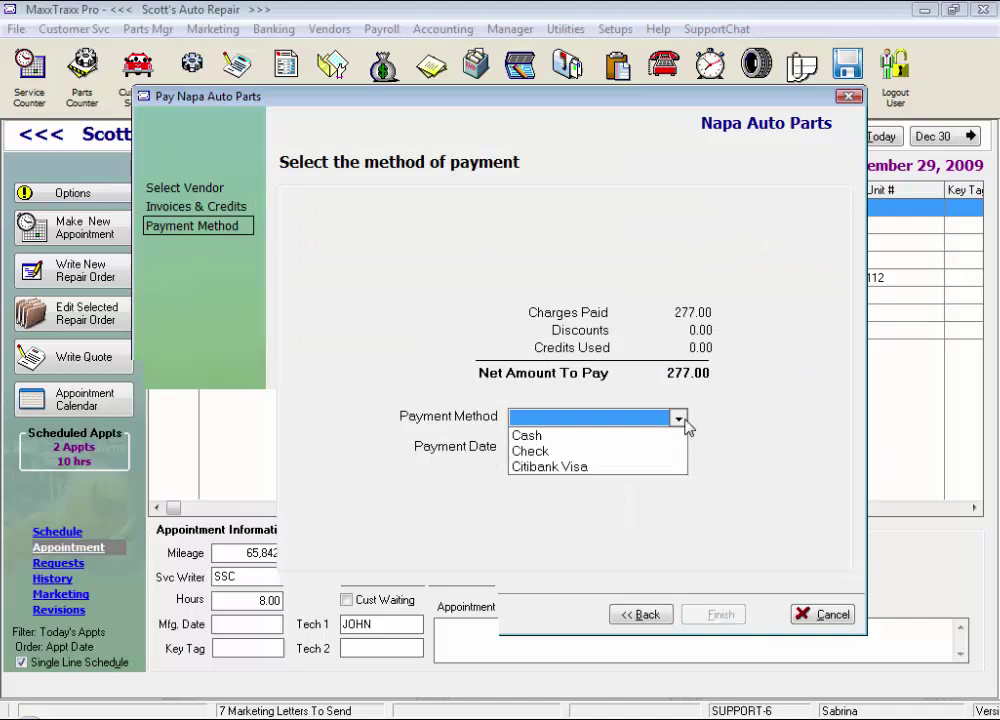
{"action": "left_click", "coordinate": [625, 451]}
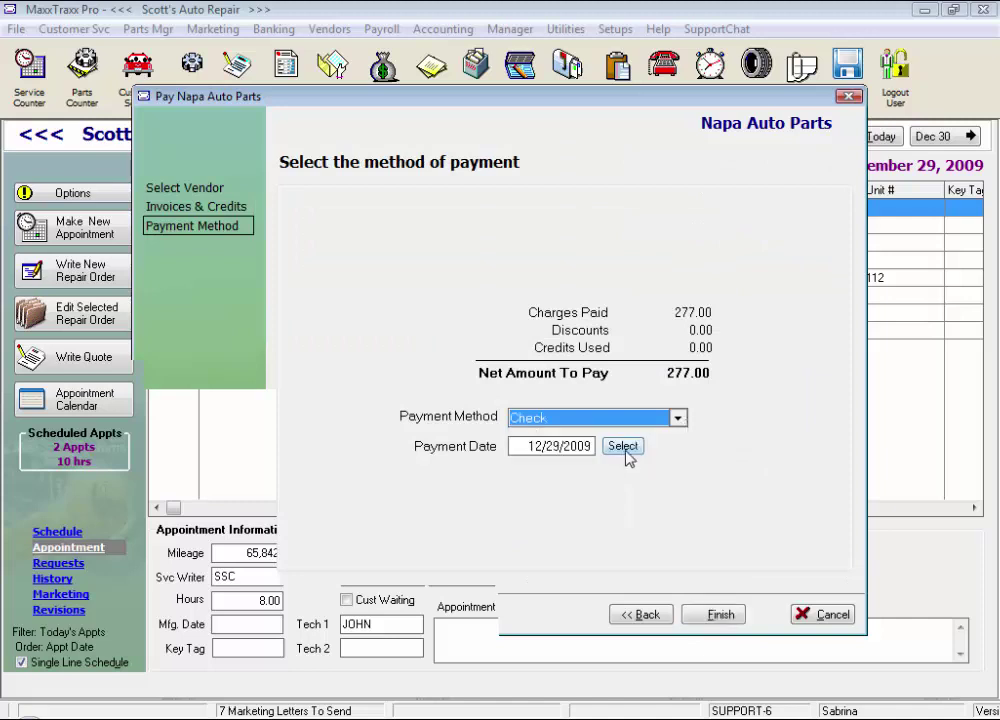
{"action": "left_click", "coordinate": [718, 617]}
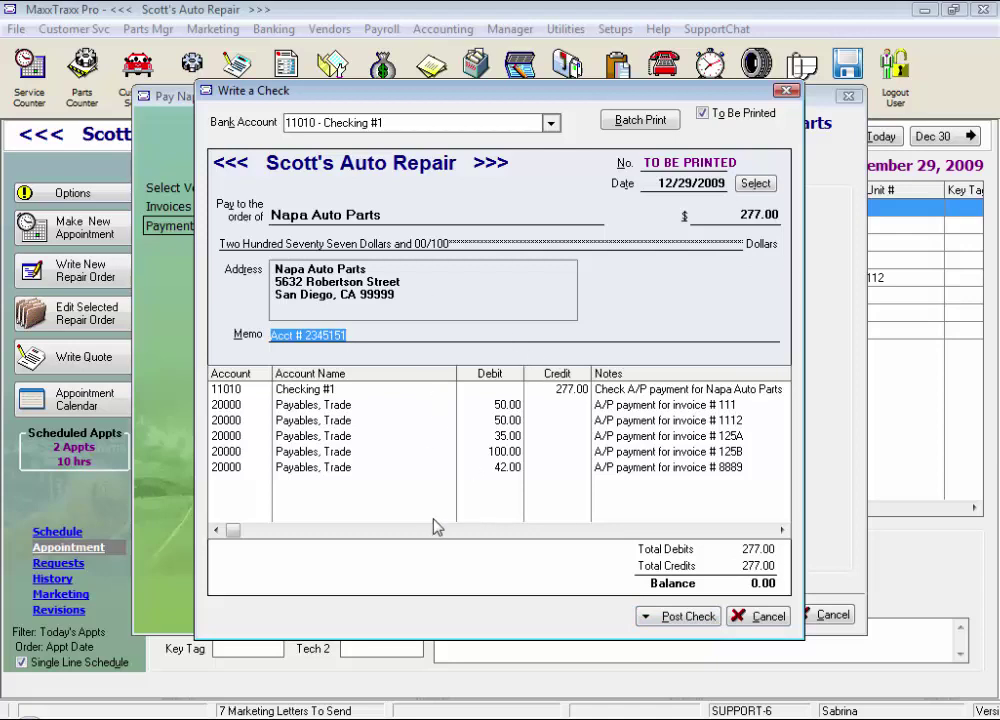
- Post and print the Napa check now as check number 1,592, then close the wizard
{"action": "left_click", "coordinate": [686, 627]}
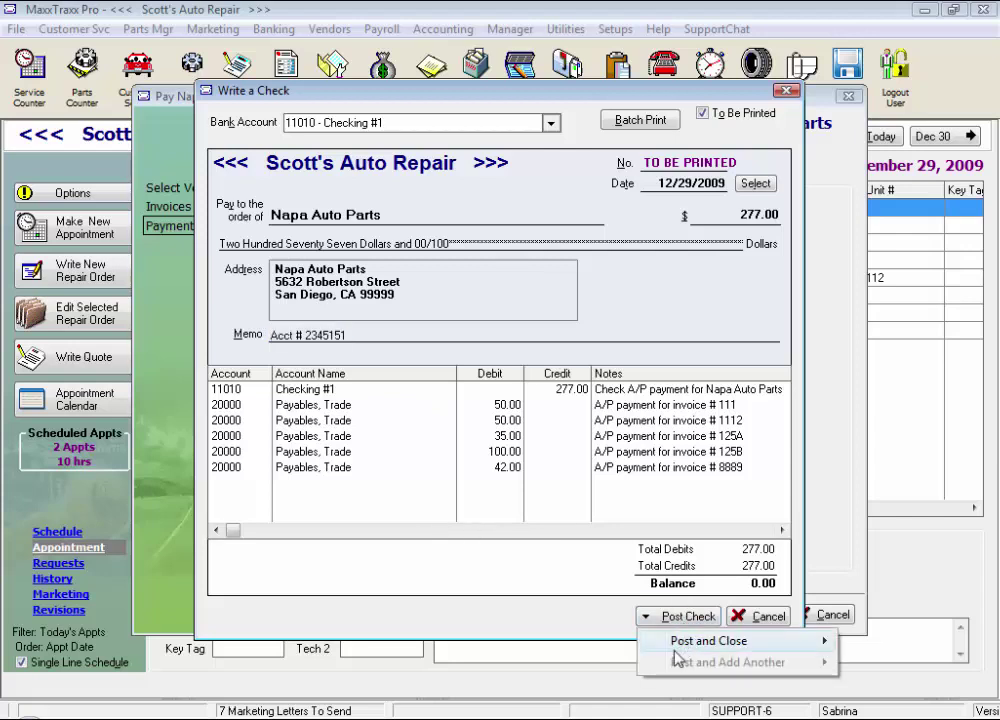
{"action": "mouse_move", "coordinate": [674, 648]}
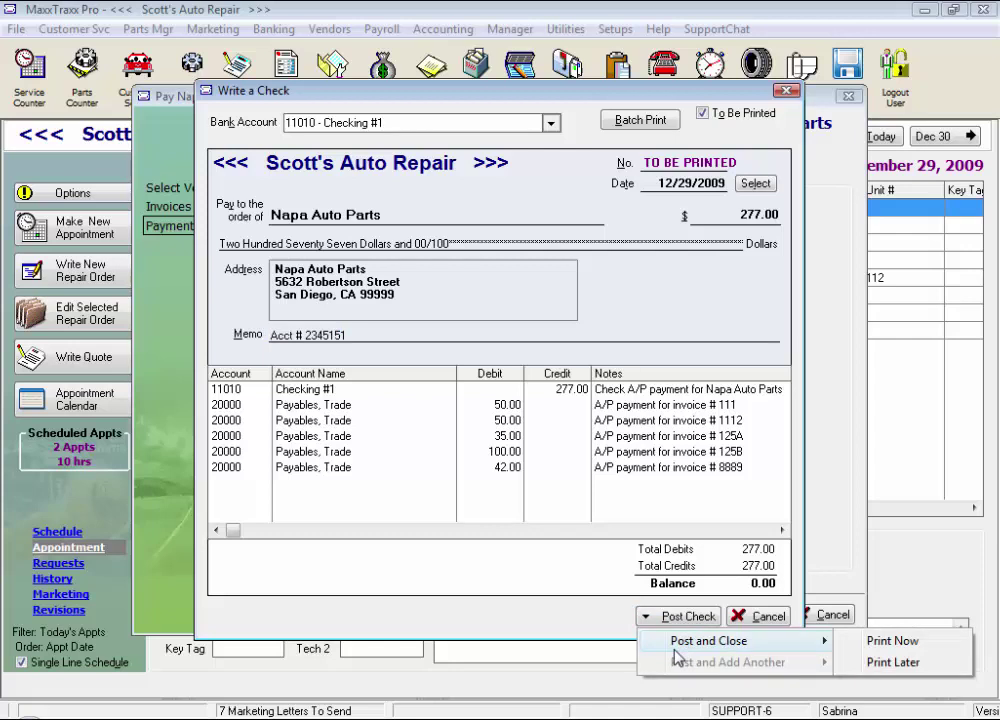
{"action": "left_click", "coordinate": [939, 641]}
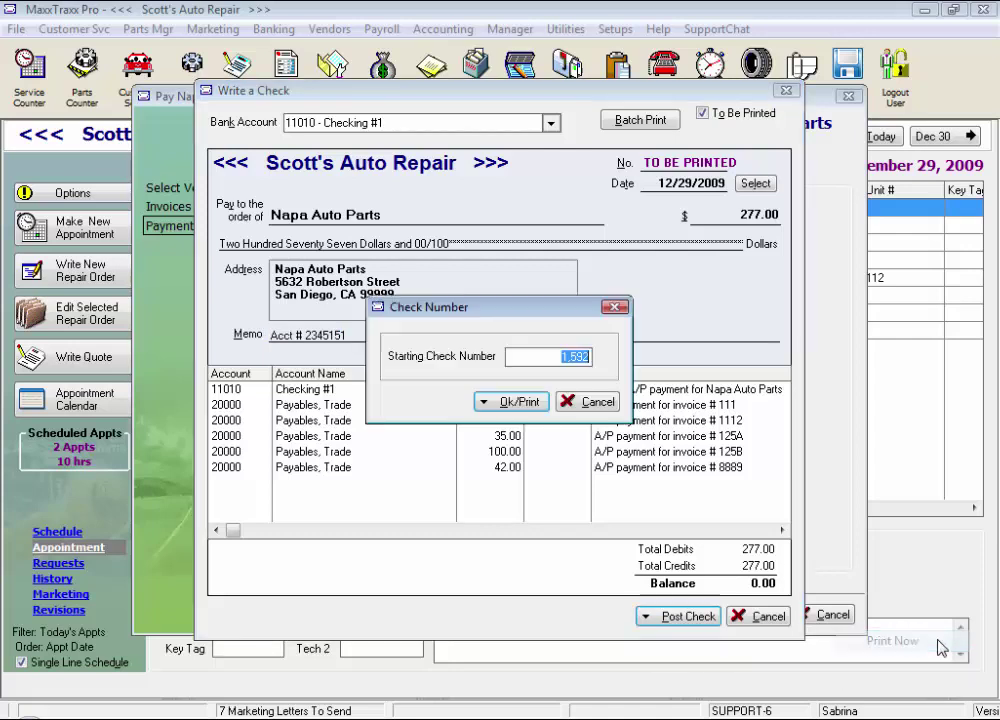
{"action": "left_click", "coordinate": [531, 404]}
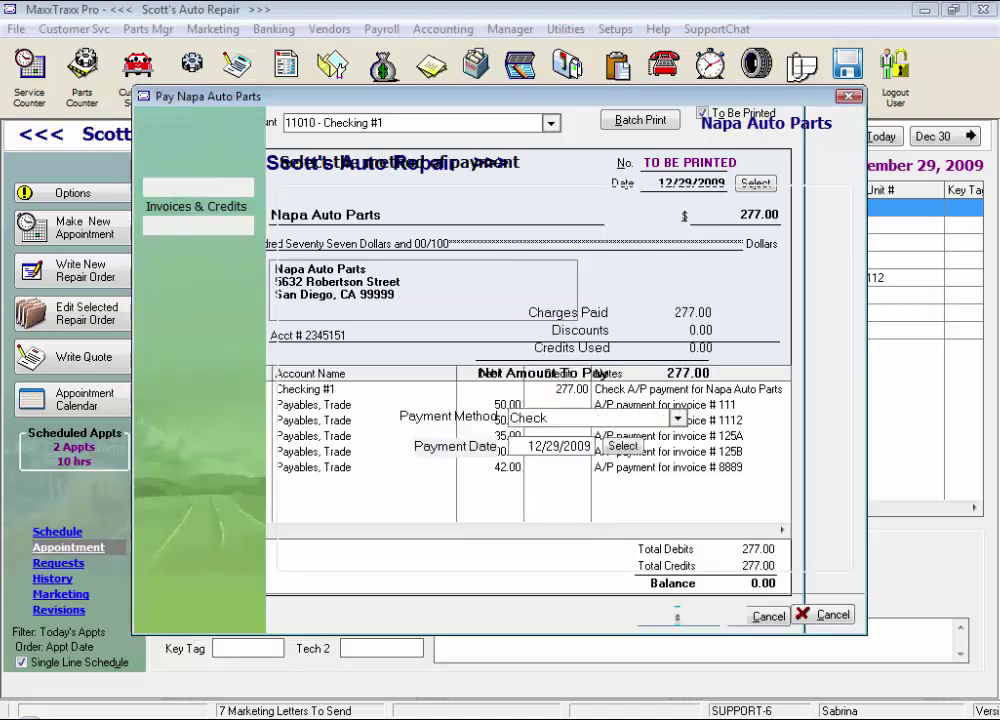
{"action": "left_click", "coordinate": [823, 616]}
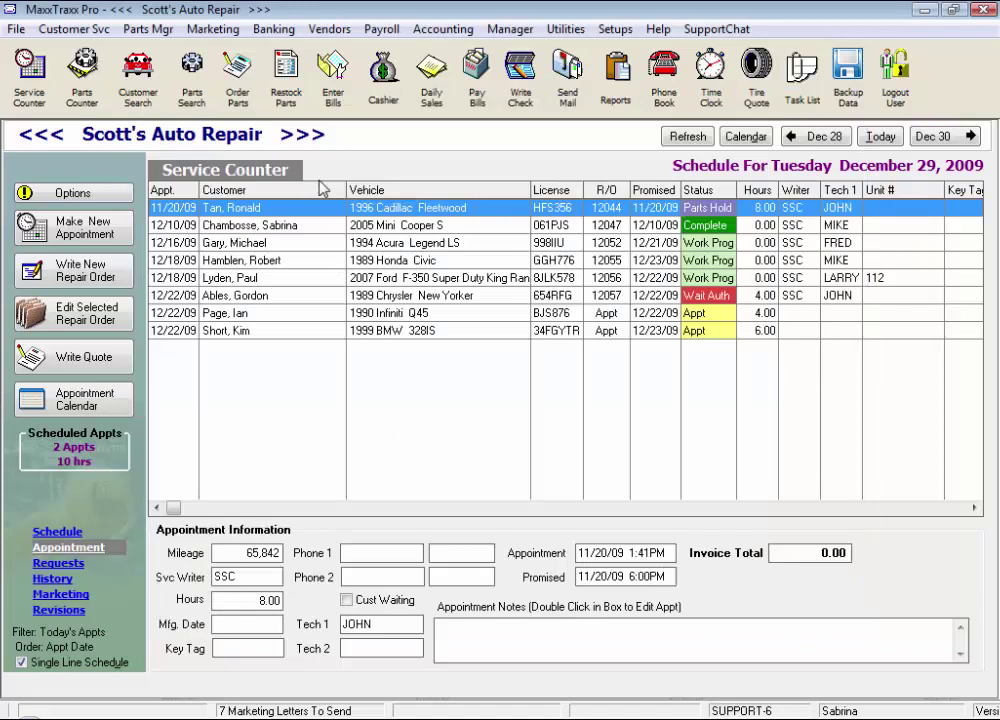
- Start a Snap On bill for invoice 1548, amount 150, with the note 'small tools'
{"action": "left_click", "coordinate": [337, 112]}
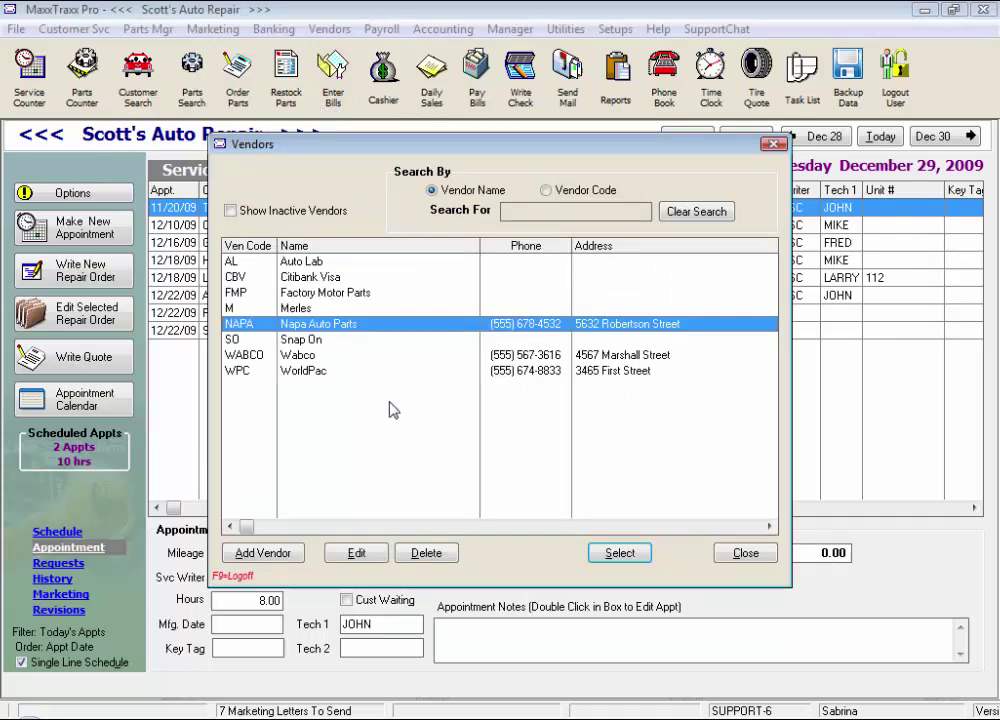
{"action": "left_click", "coordinate": [318, 341]}
{"action": "double_click", "coordinate": [316, 341]}
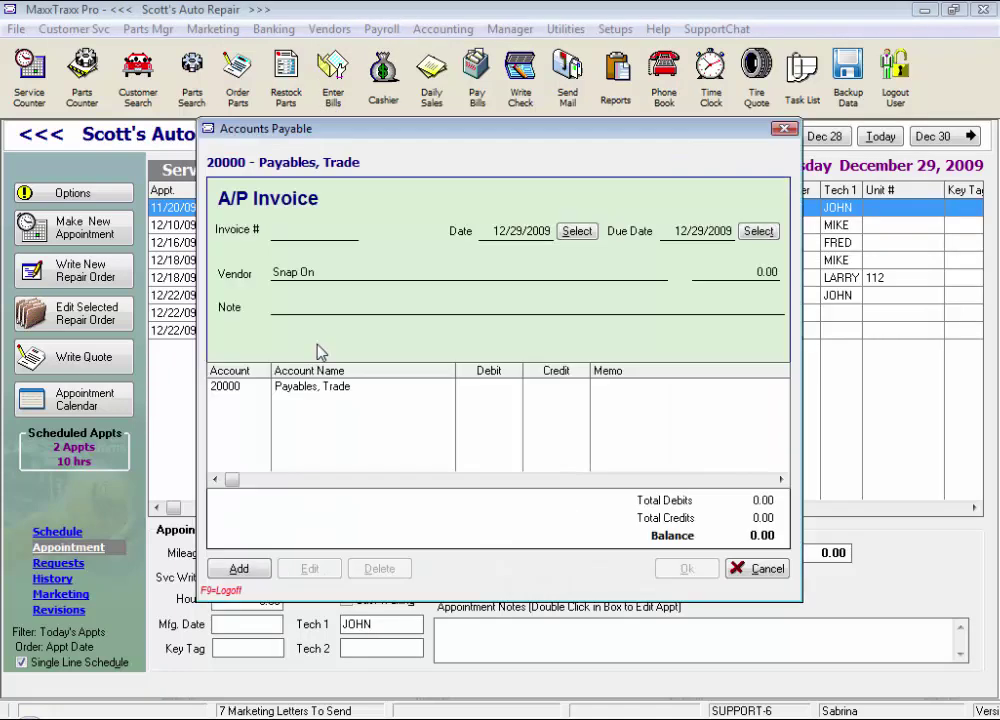
{"action": "type", "text": "1548"}
{"action": "left_click", "coordinate": [712, 273]}
{"action": "type", "text": "150"}
{"action": "key", "text": "Tab"}
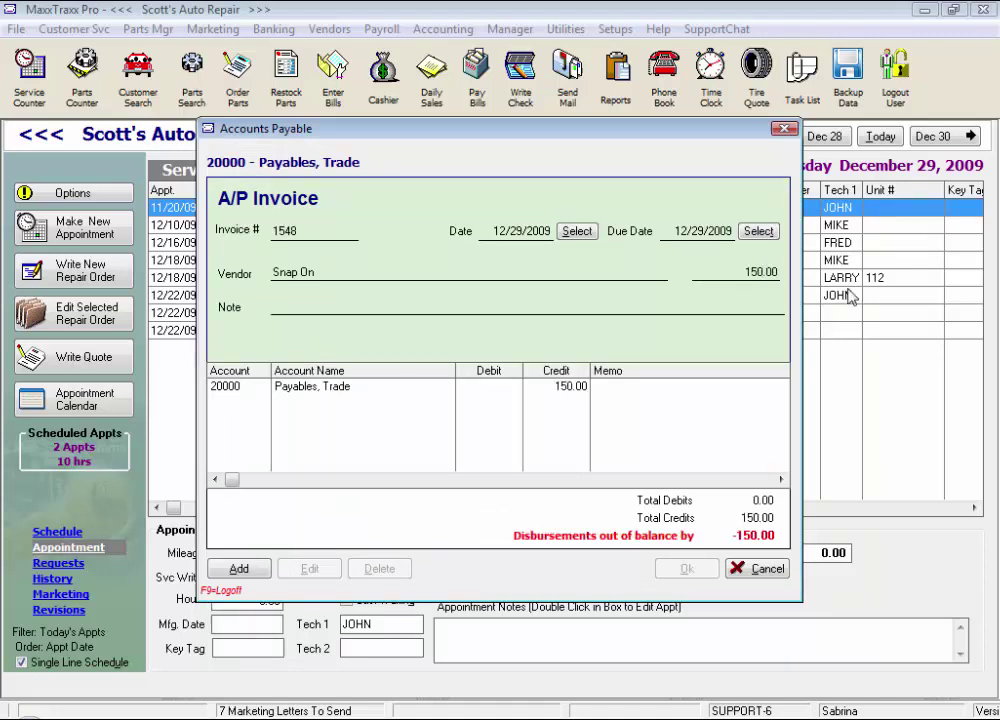
{"action": "type", "text": "small tools"}
{"action": "key", "text": "Return"}
- Charge the bill to 68000 Small Tools and save the invoice
{"action": "left_click", "coordinate": [488, 302]}
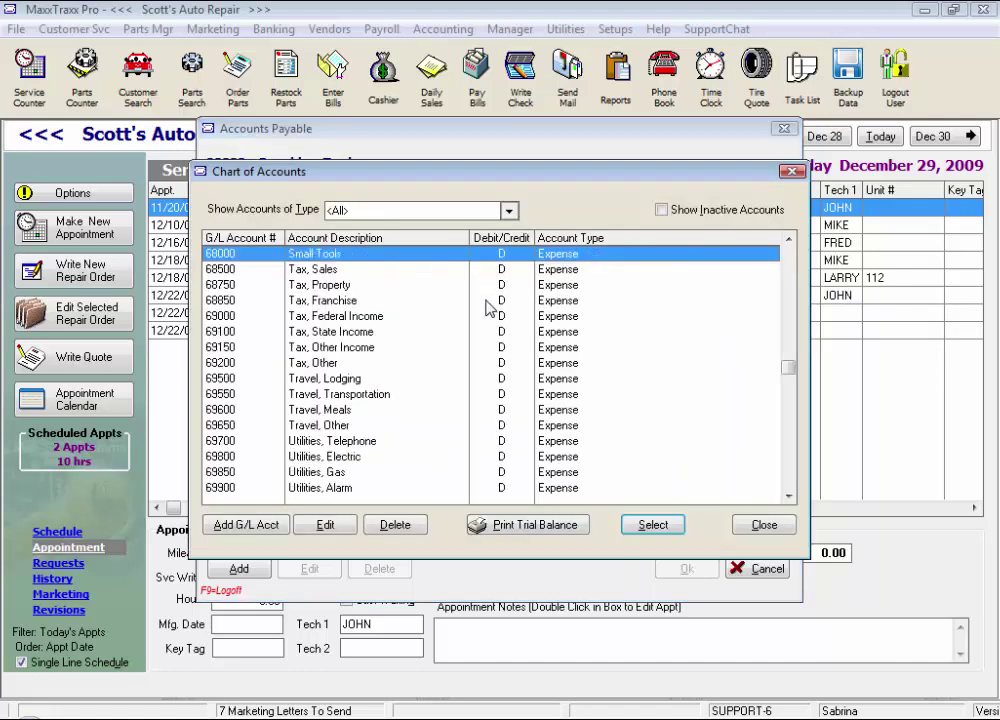
{"action": "double_click", "coordinate": [475, 255]}
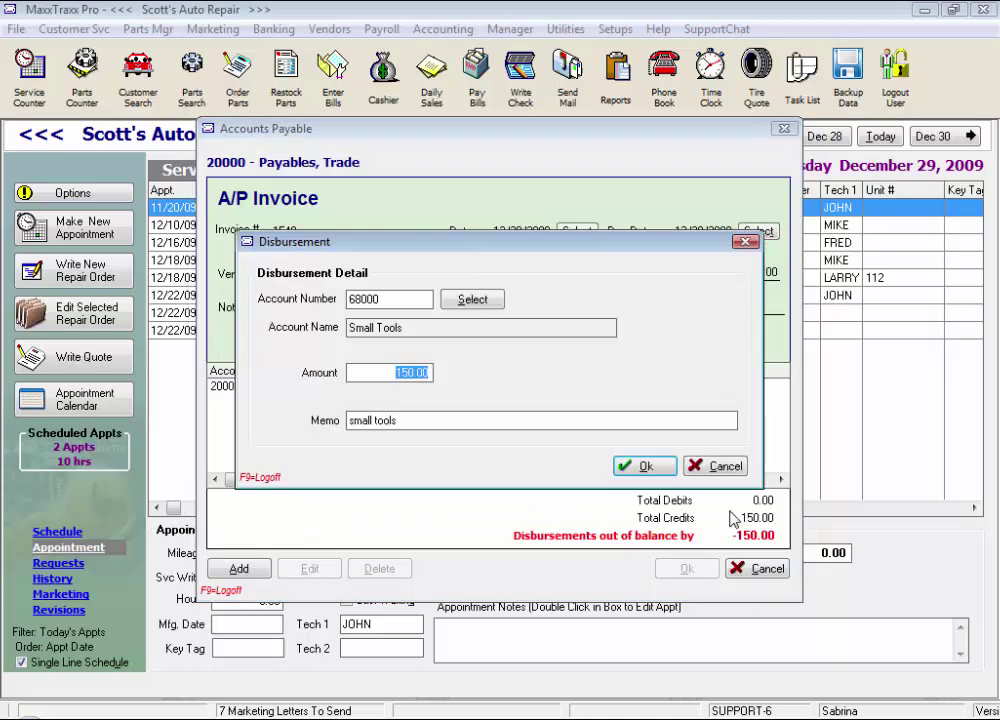
{"action": "left_click", "coordinate": [648, 467]}
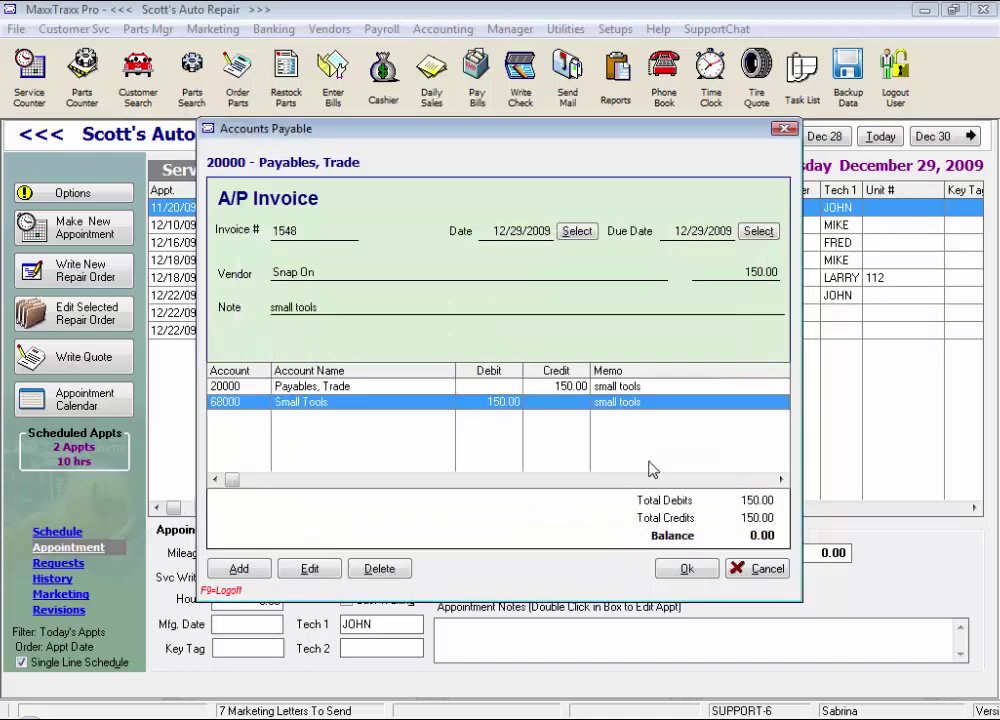
{"action": "left_click", "coordinate": [687, 570]}
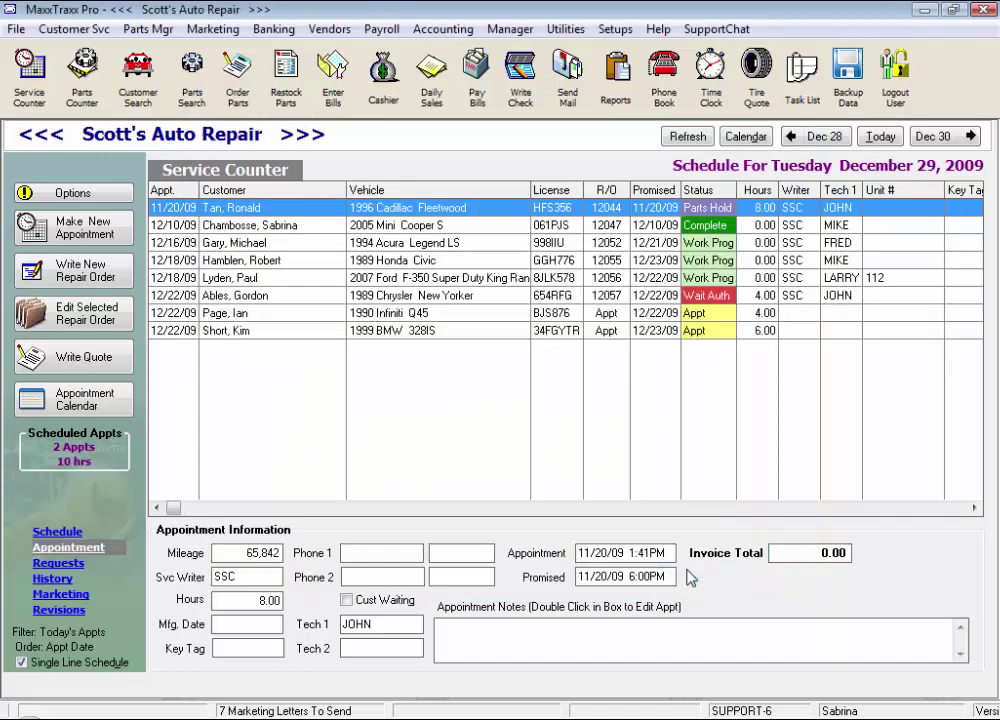
- Open Pay Bills on Snap On, then cancel without paying
{"action": "left_click", "coordinate": [484, 114]}
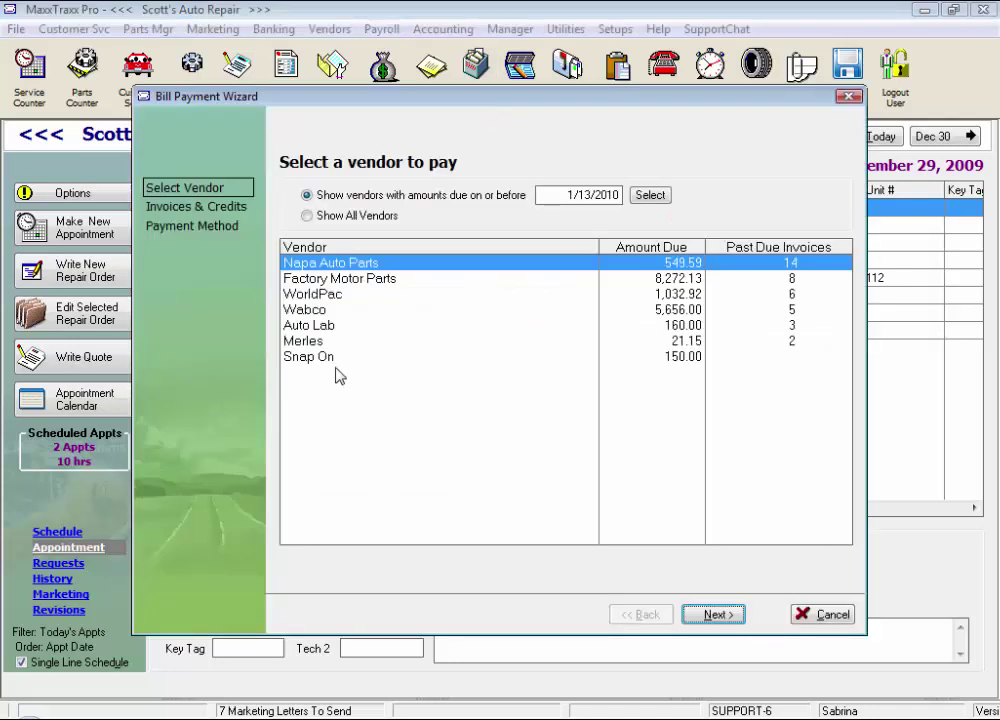
{"action": "left_click", "coordinate": [343, 361]}
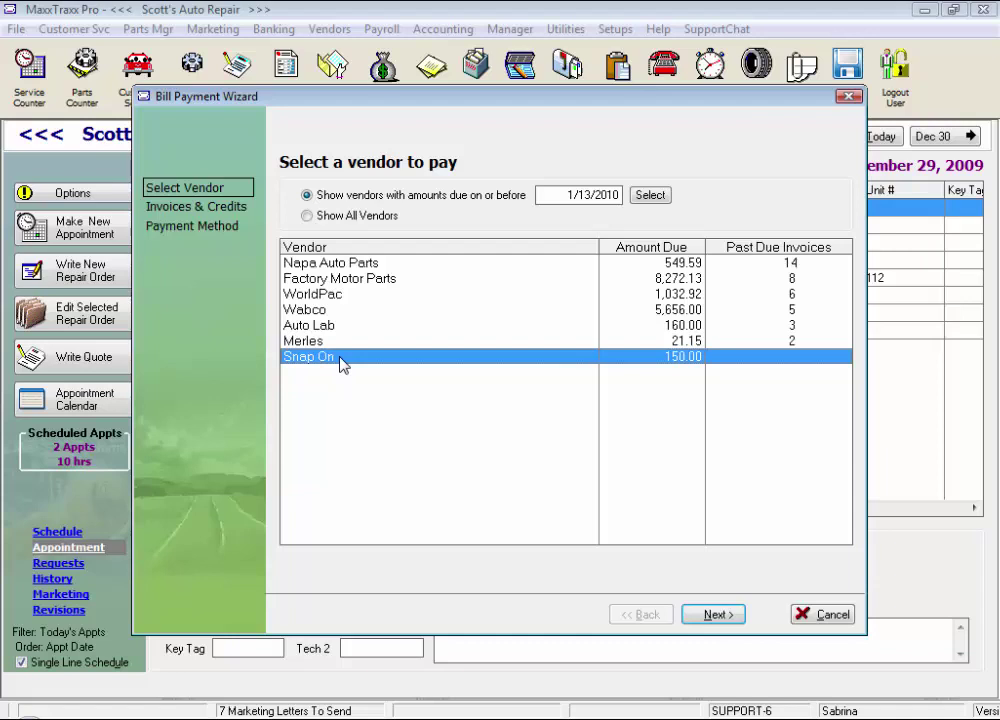
{"action": "left_click", "coordinate": [836, 616]}
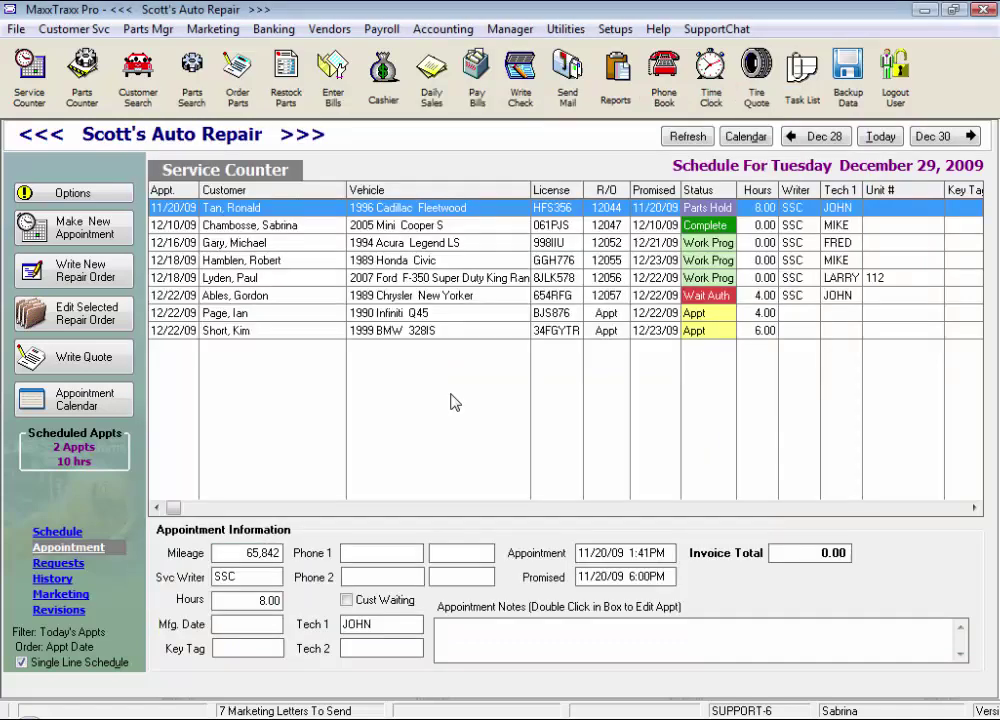
- Start a new check to Smith Properties, added as a new company payee
{"action": "left_click", "coordinate": [519, 96]}
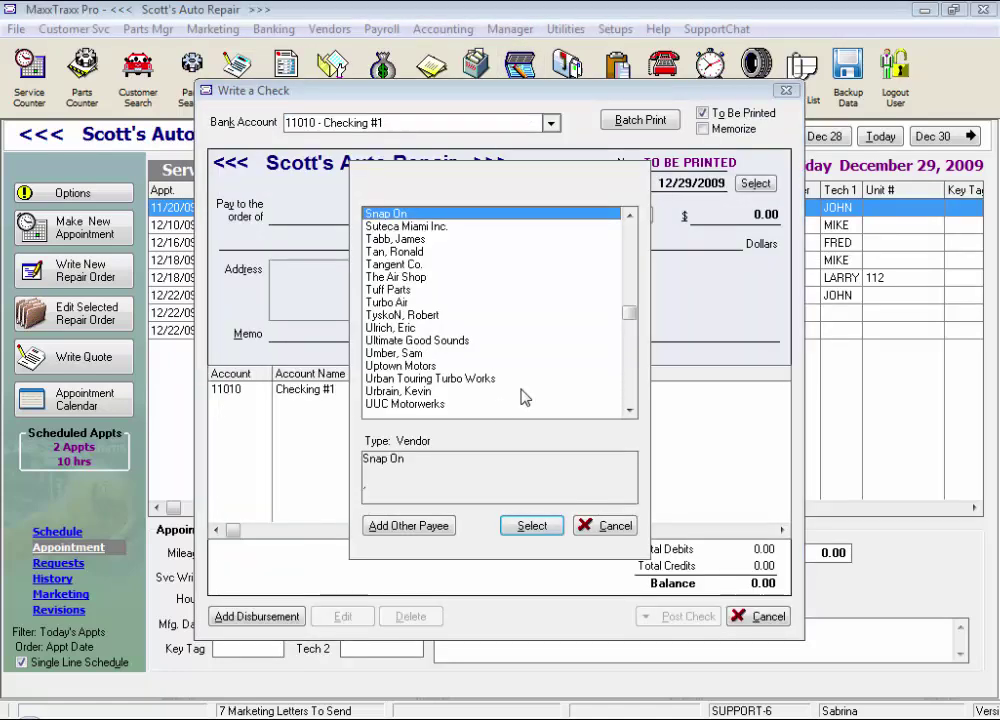
{"action": "left_click", "coordinate": [428, 527]}
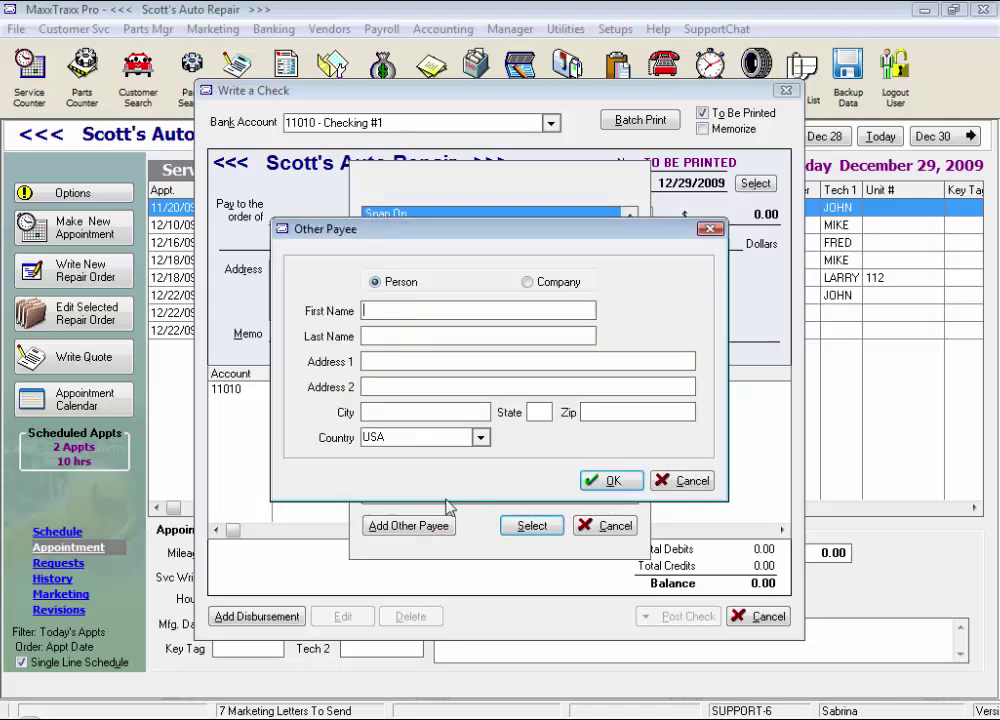
{"action": "left_click", "coordinate": [528, 283]}
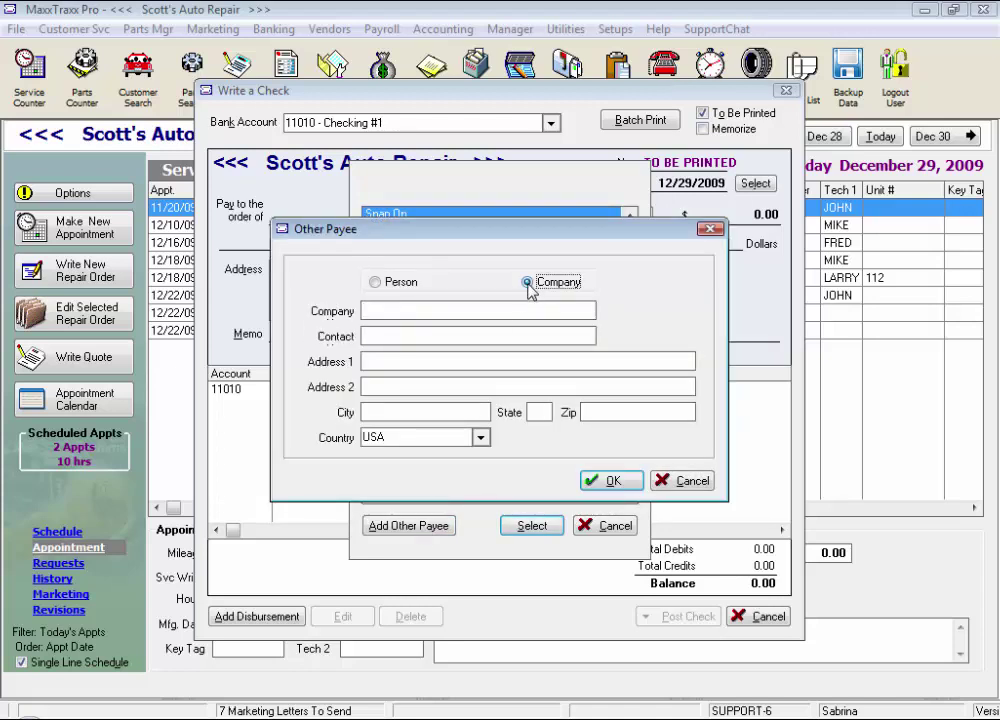
{"action": "left_click", "coordinate": [455, 316]}
{"action": "type", "text": "Smith Properties"}
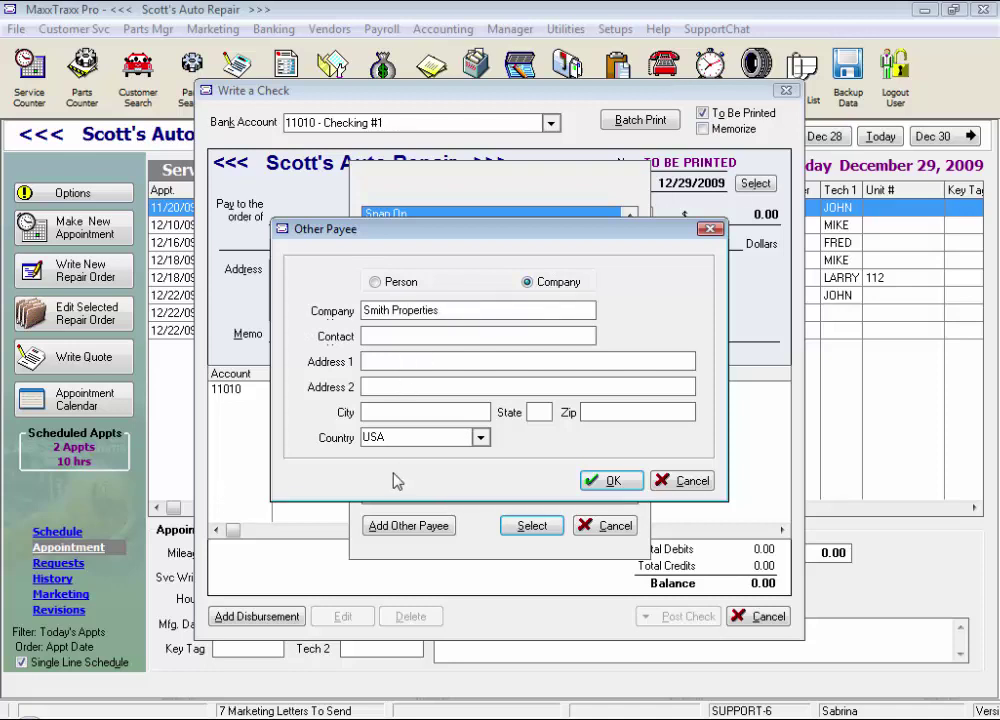
{"action": "left_click", "coordinate": [610, 481]}
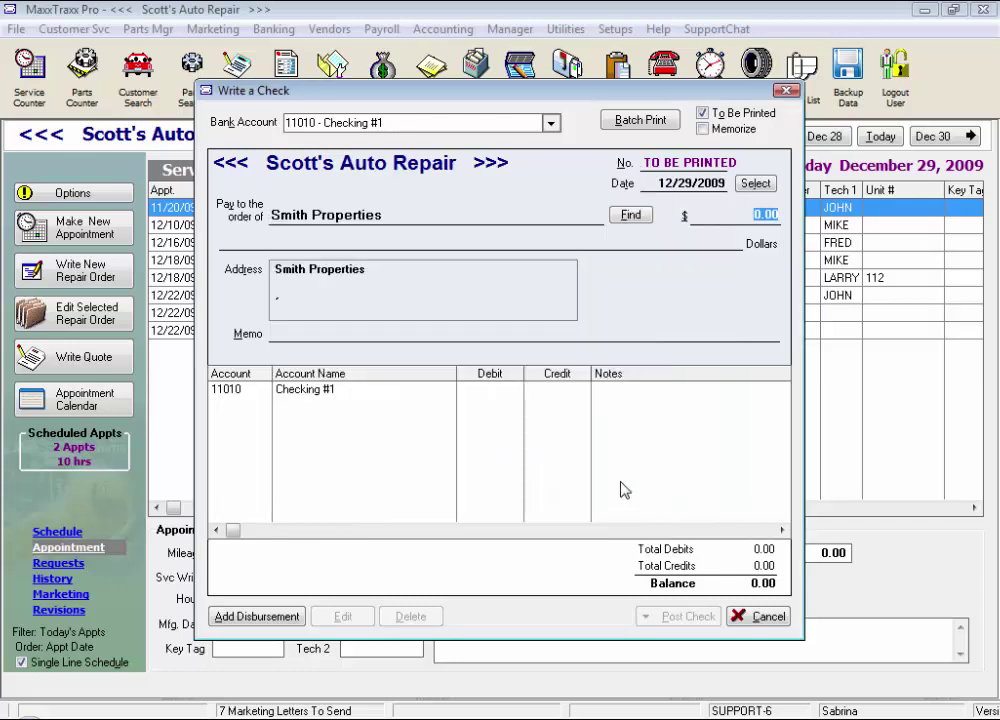
- Enter 2000 with memo 'December Rent' and add a disbursement line
{"action": "type", "text": "2000"}
{"action": "key", "text": "Tab"}
{"action": "type", "text": "Dec"}
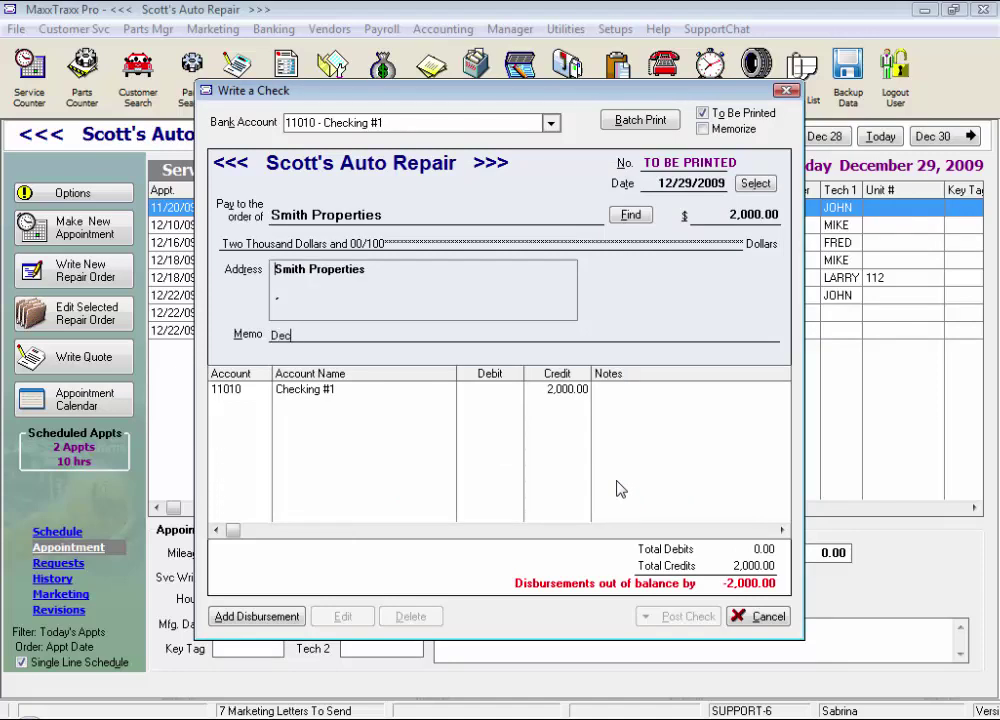
{"action": "type", "text": "ember Rent"}
{"action": "key", "text": "Return"}
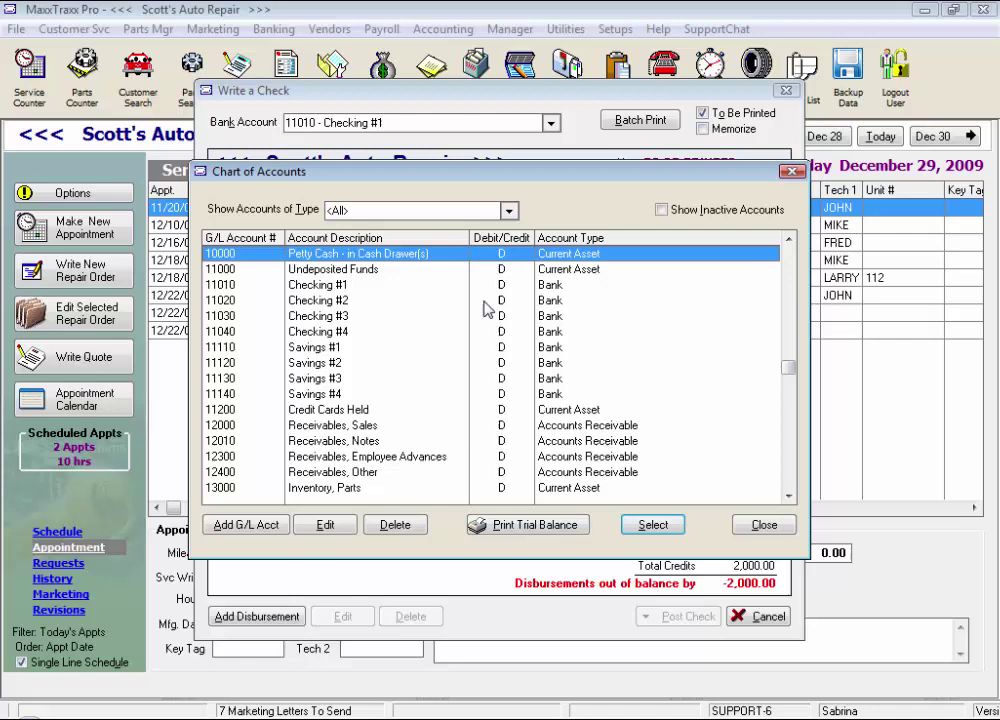
{"action": "scroll", "coordinate": [483, 310], "scroll_direction": "down", "scroll_amount": 10}
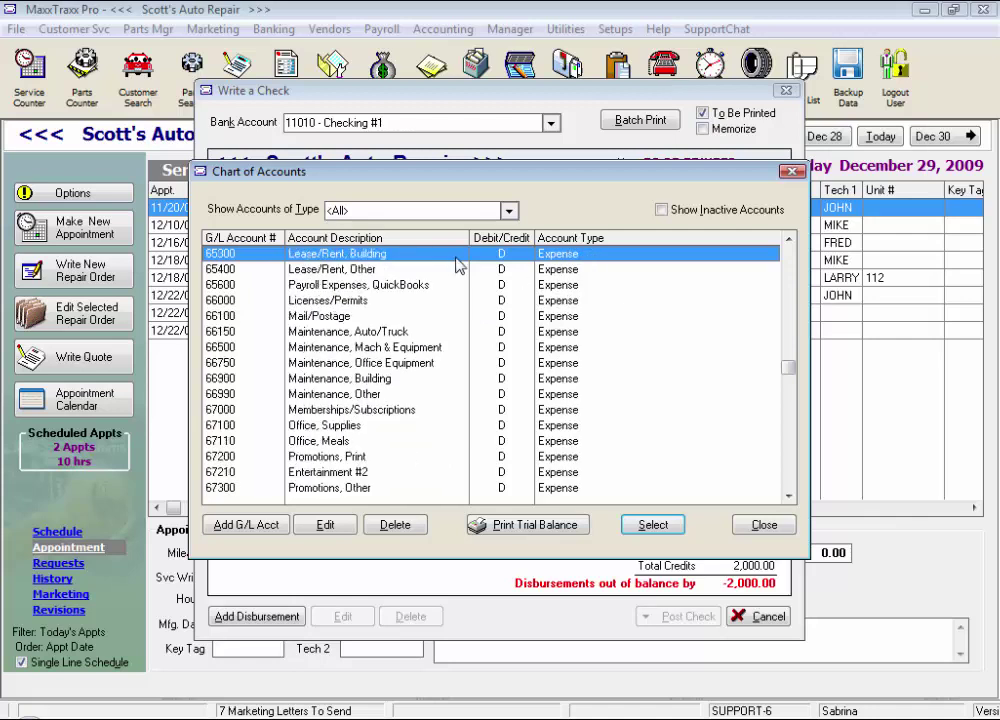
- Charge the check to 65300 Lease/Rent, Building, memorize it, and post it to print later
{"action": "double_click", "coordinate": [455, 262]}
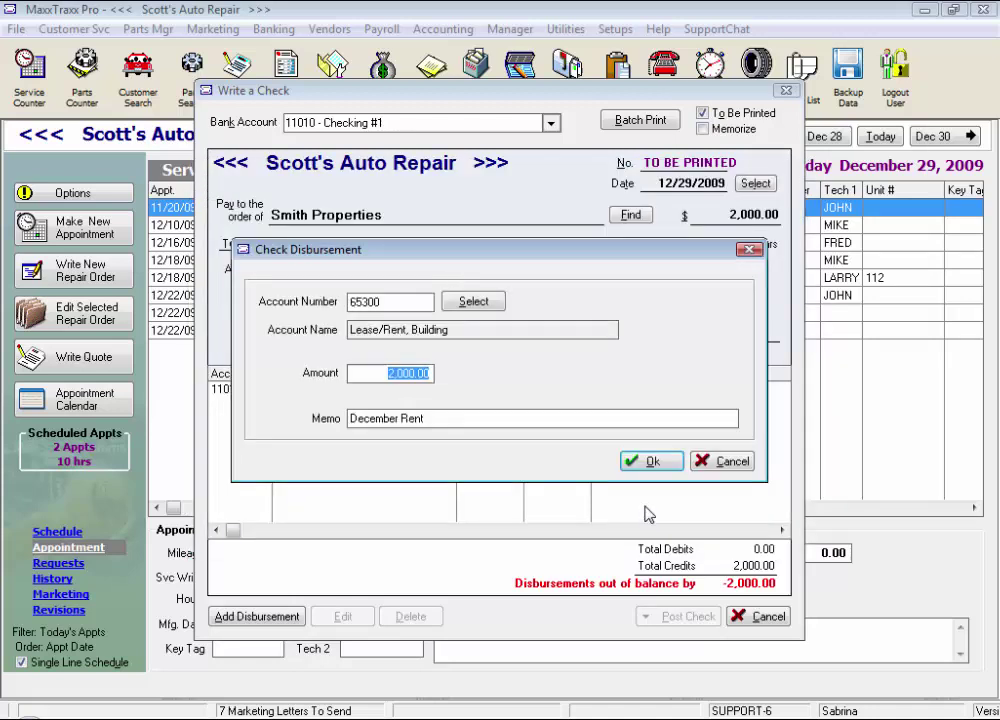
{"action": "left_click", "coordinate": [643, 462]}
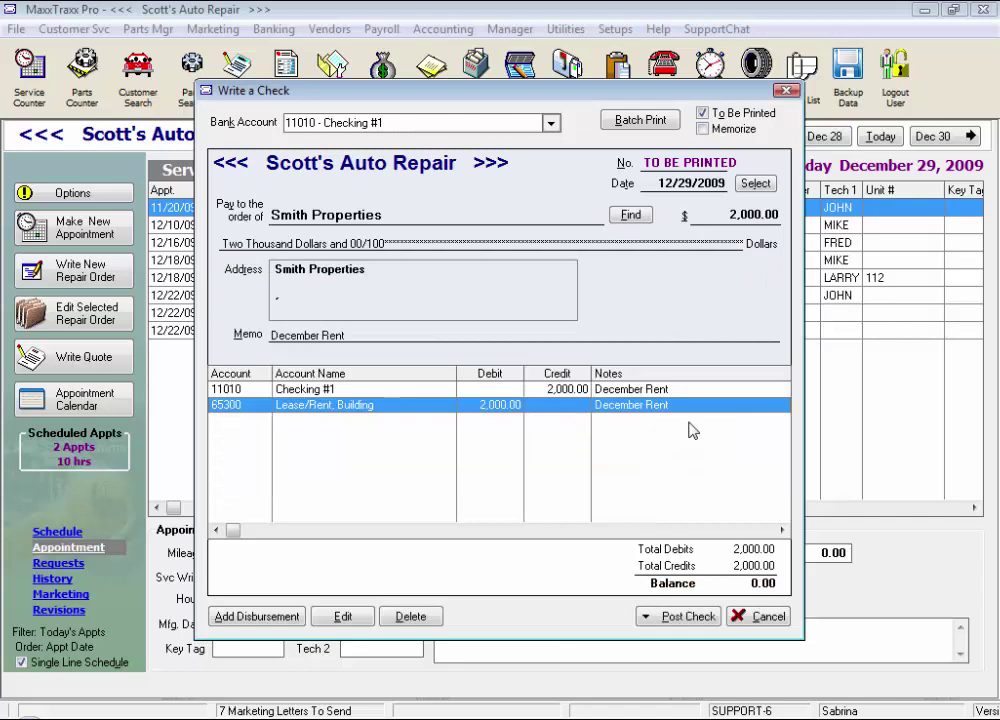
{"action": "left_click", "coordinate": [703, 129]}
{"action": "left_click", "coordinate": [700, 618]}
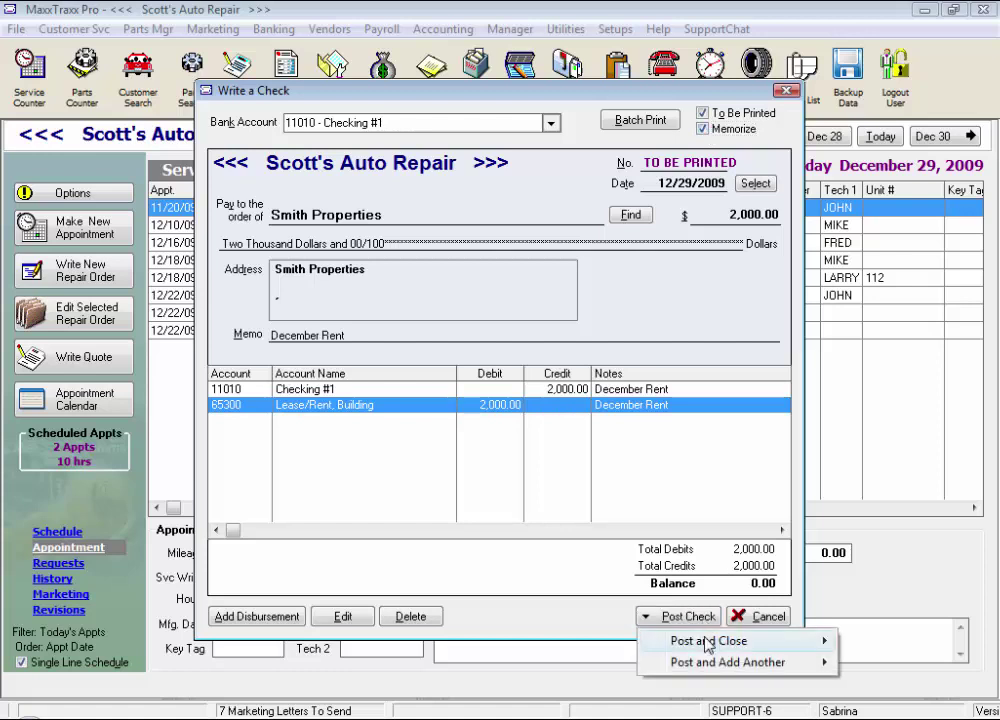
{"action": "mouse_move", "coordinate": [716, 648]}
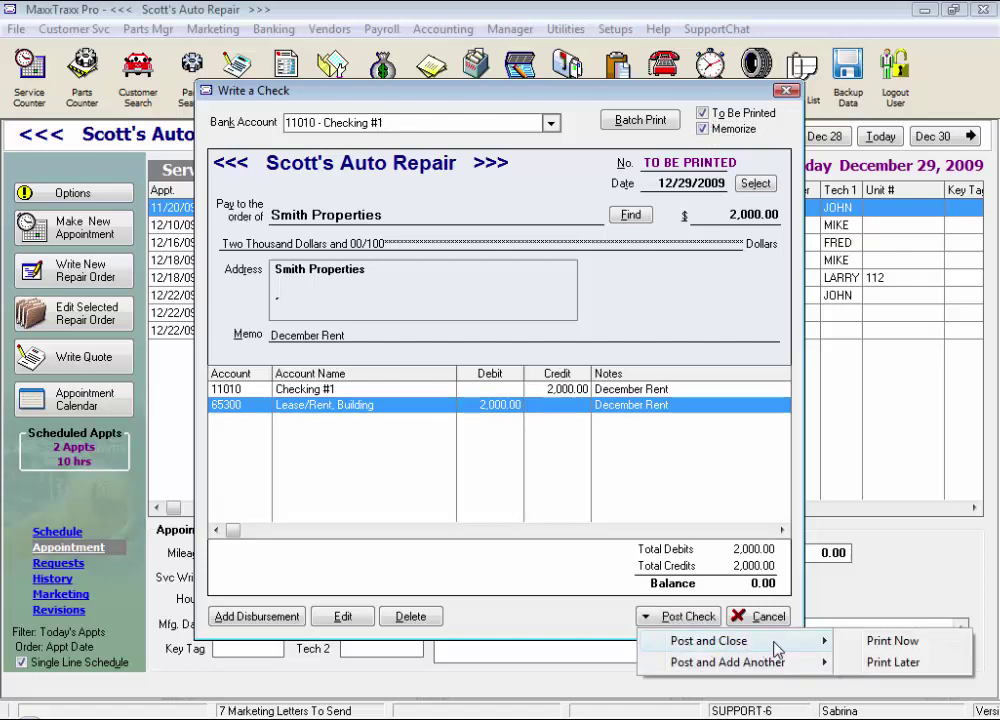
{"action": "left_click", "coordinate": [870, 663]}
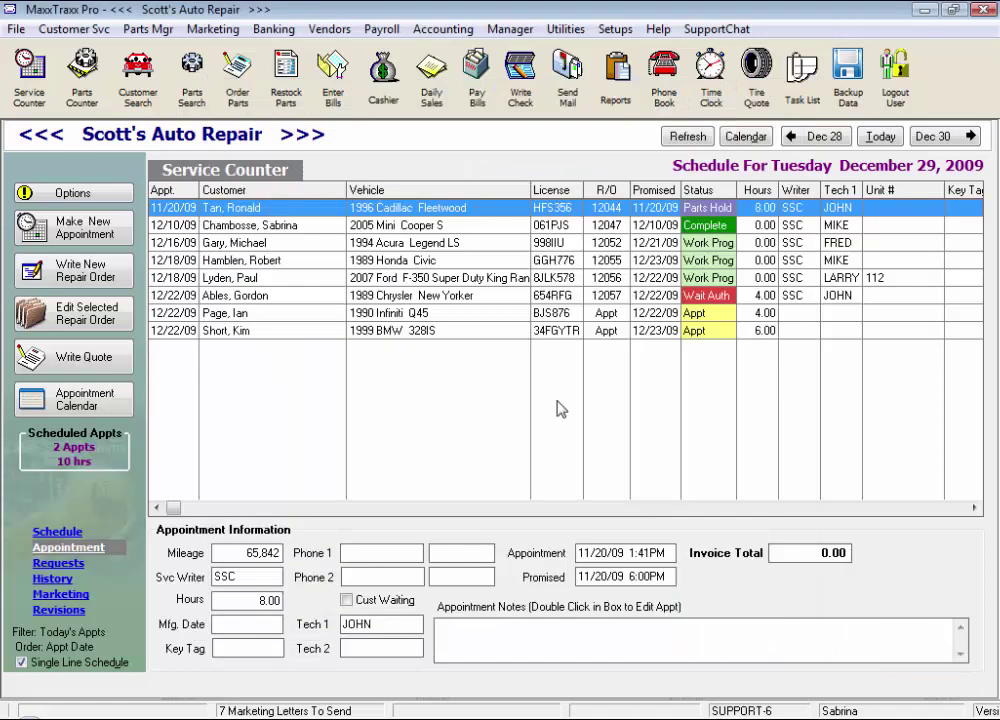
- Reuse the memorized Smith Properties check, dated 1/01/2010 with memo 'January Rent'
{"action": "left_click", "coordinate": [510, 105]}
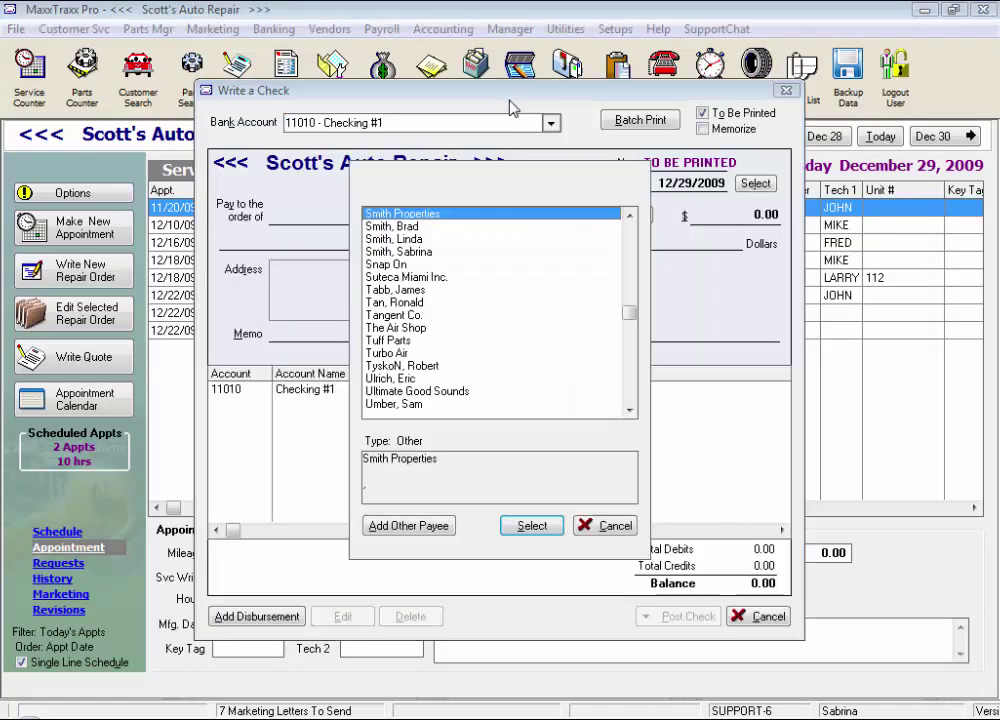
{"action": "key", "text": "Return"}
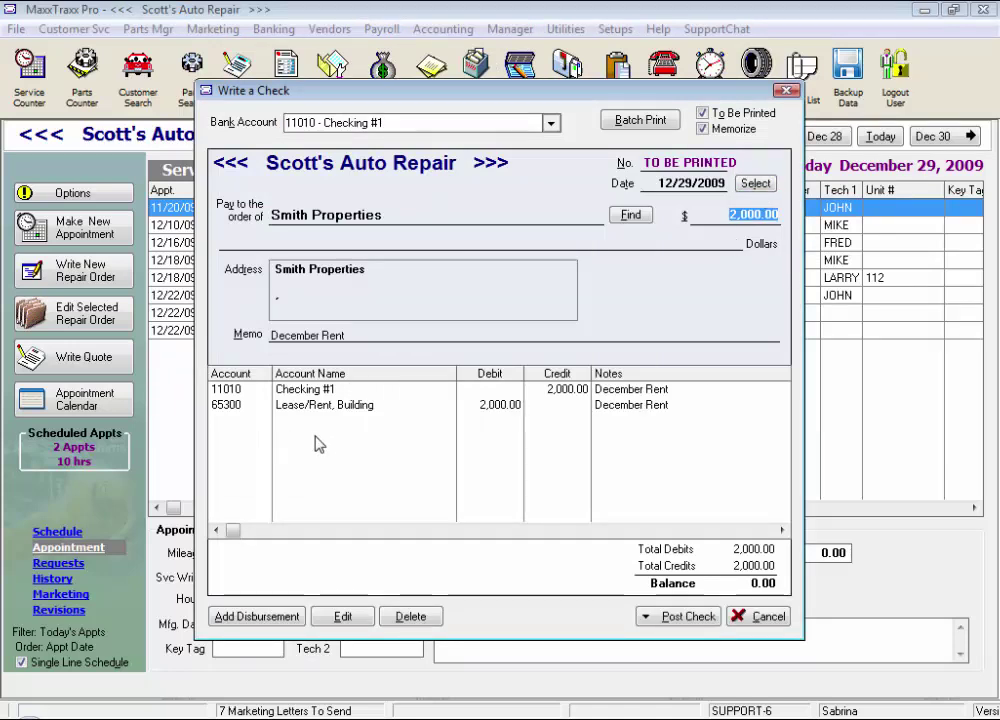
{"action": "left_click", "coordinate": [755, 184]}
{"action": "left_click", "coordinate": [560, 413]}
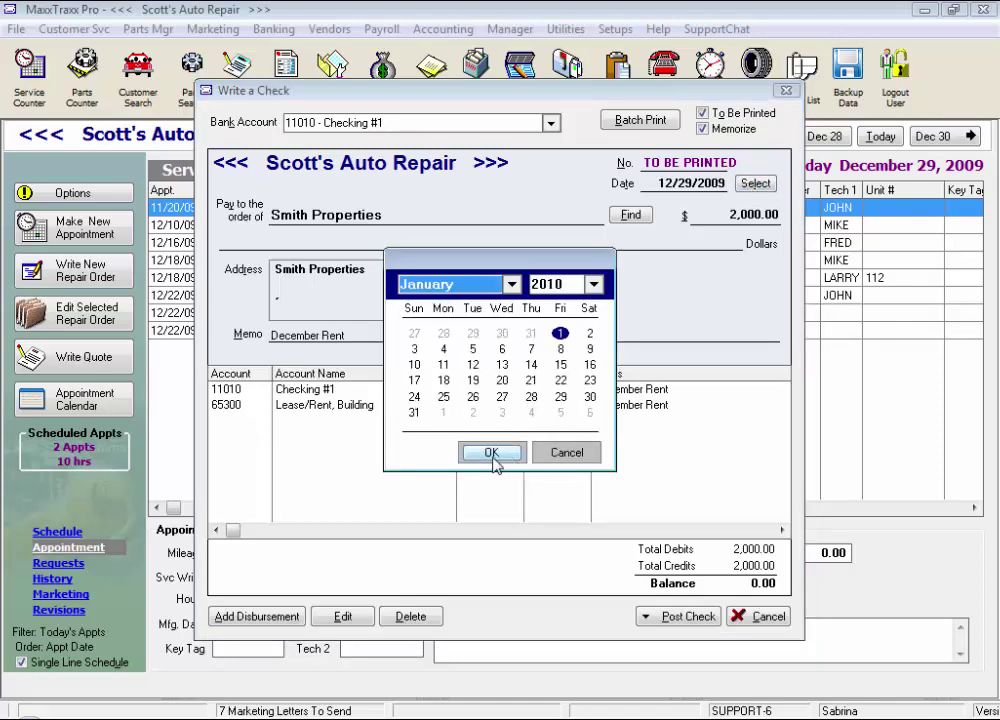
{"action": "left_click", "coordinate": [492, 455]}
{"action": "double_click", "coordinate": [317, 337]}
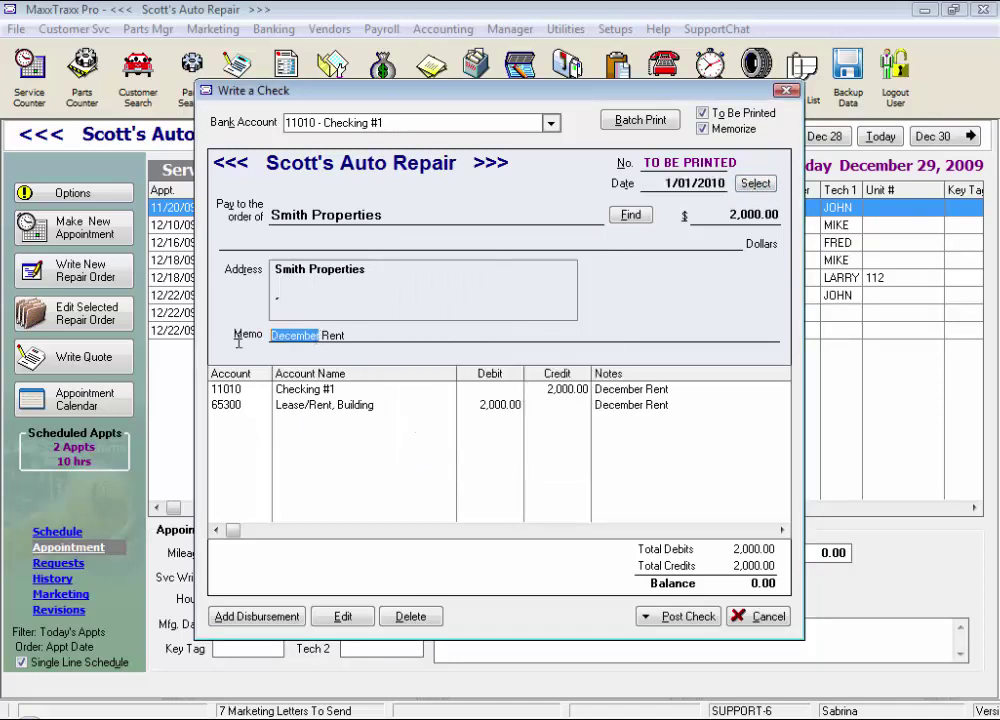
{"action": "type", "text": "January"}
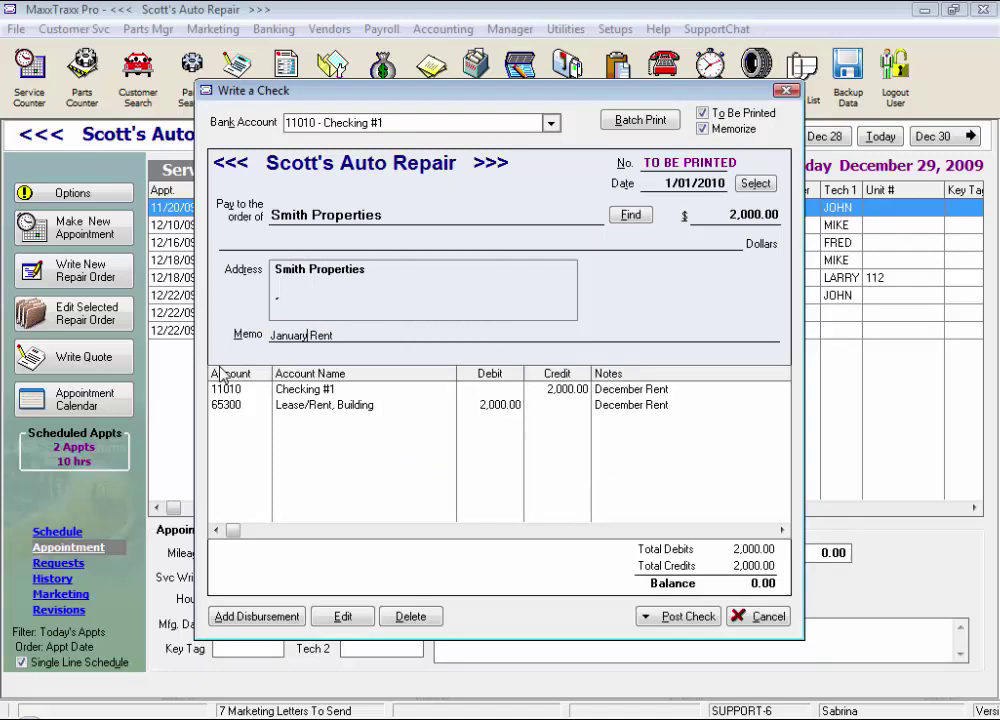
- Post and close the rent check, queued to print later
{"action": "left_click", "coordinate": [709, 618]}
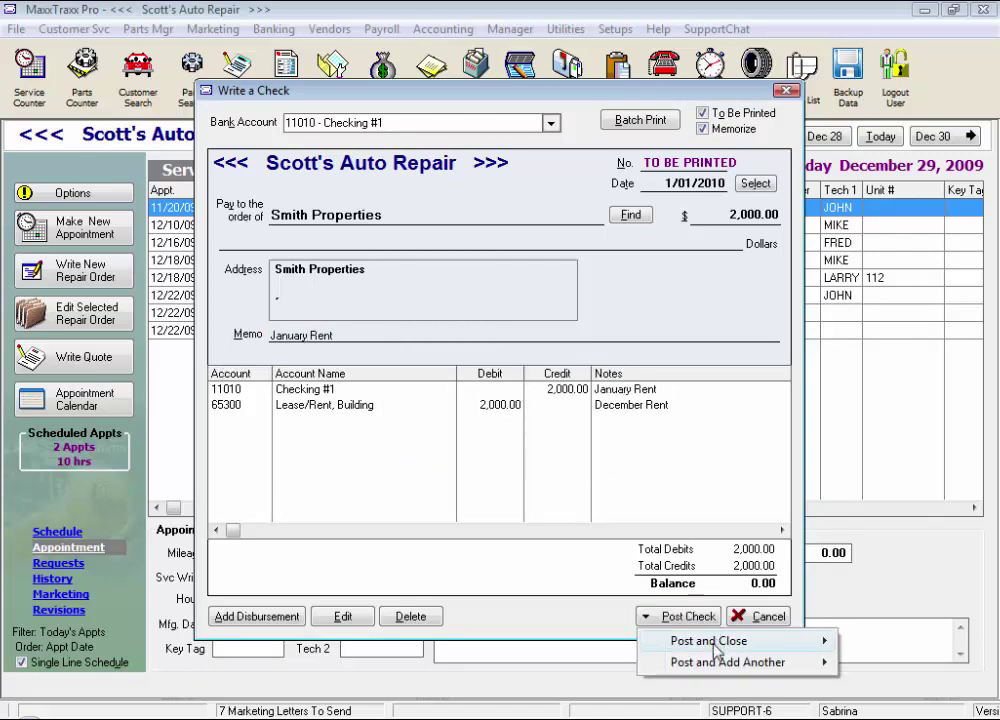
{"action": "mouse_move", "coordinate": [725, 640]}
{"action": "left_click", "coordinate": [933, 662]}
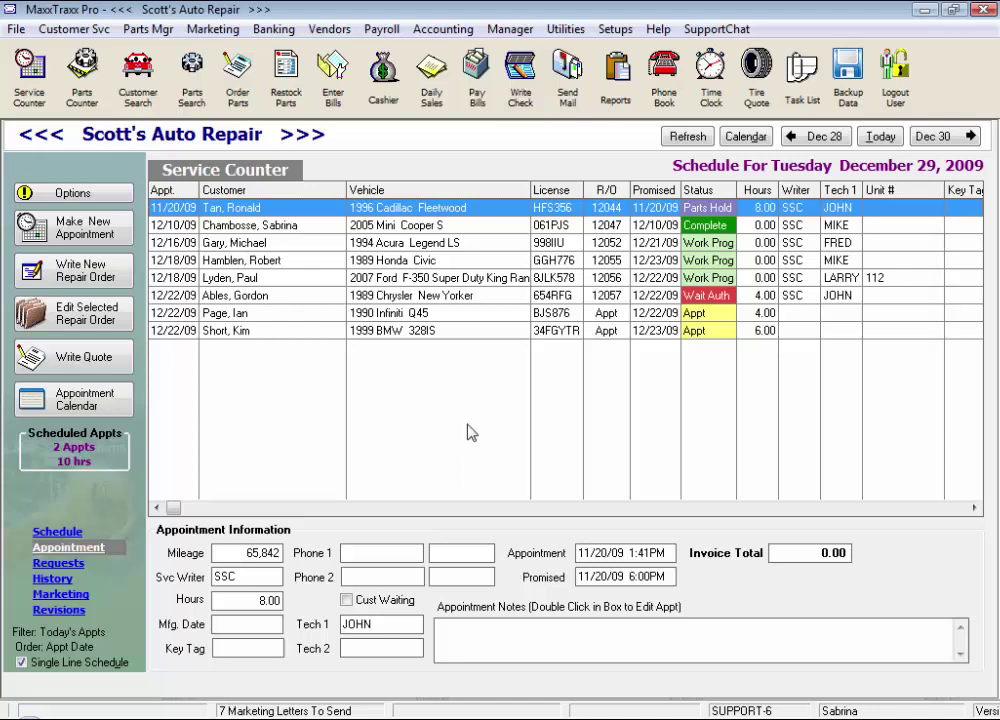
- Run Payroll from Checking #1 as Bi-weekly, accept the default dates, keep all five employees
{"action": "left_click", "coordinate": [385, 30]}
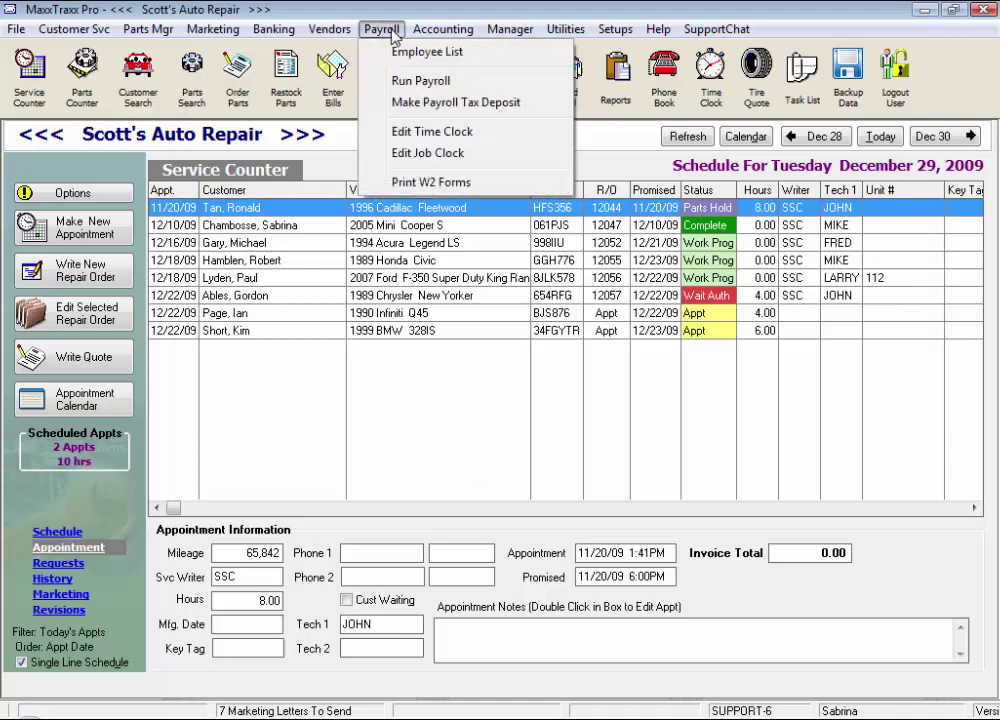
{"action": "left_click", "coordinate": [396, 90]}
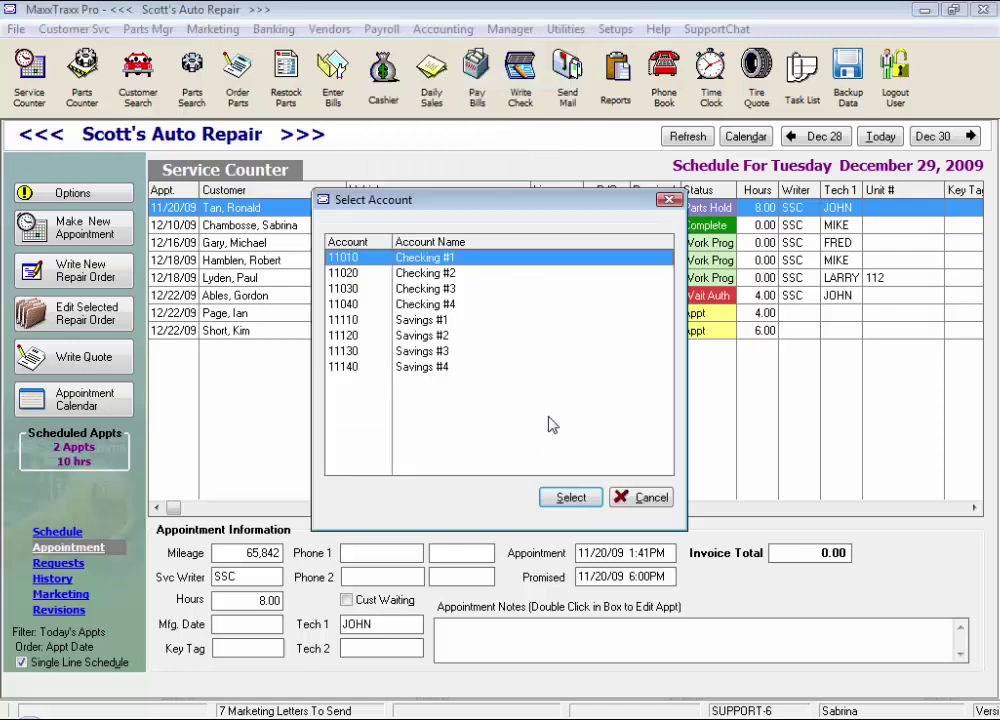
{"action": "left_click", "coordinate": [571, 498]}
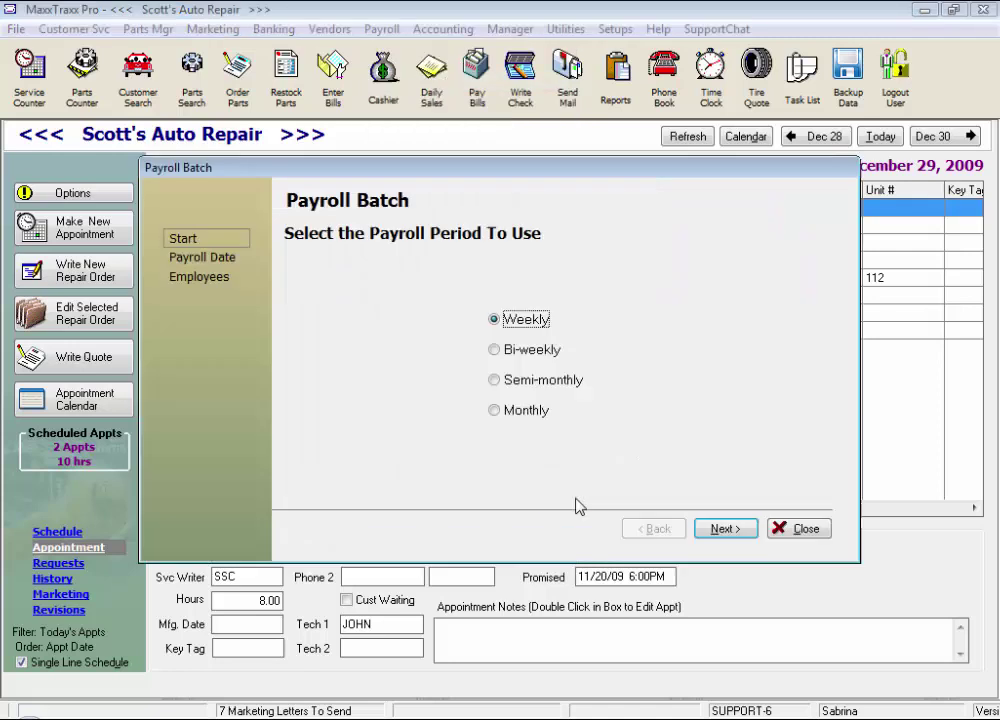
{"action": "double_click", "coordinate": [553, 347]}
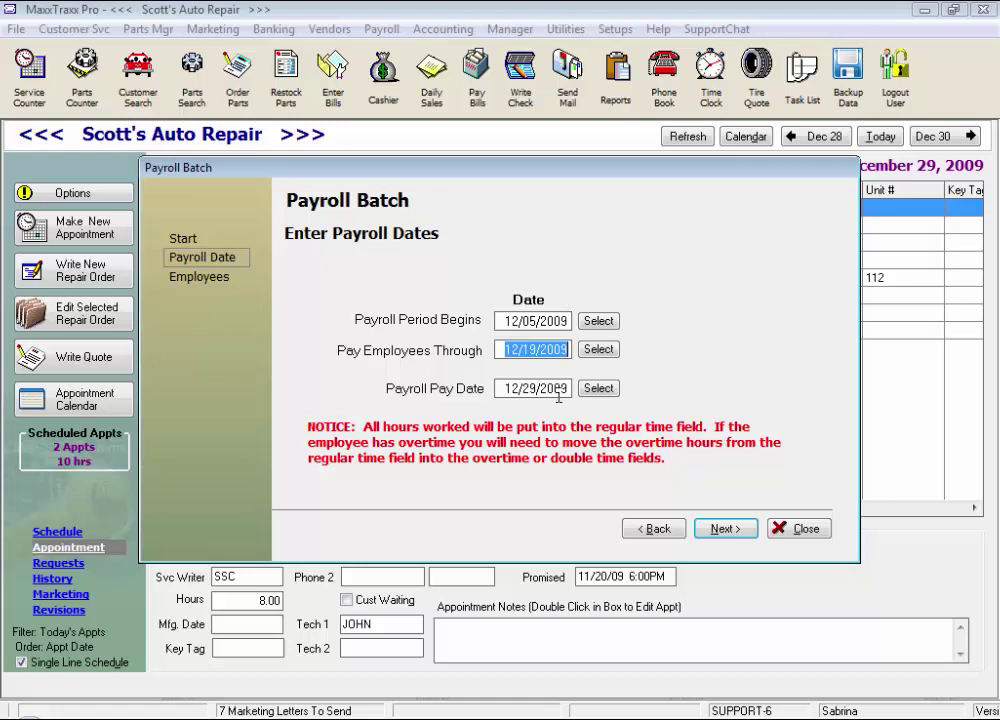
{"action": "left_click", "coordinate": [739, 535]}
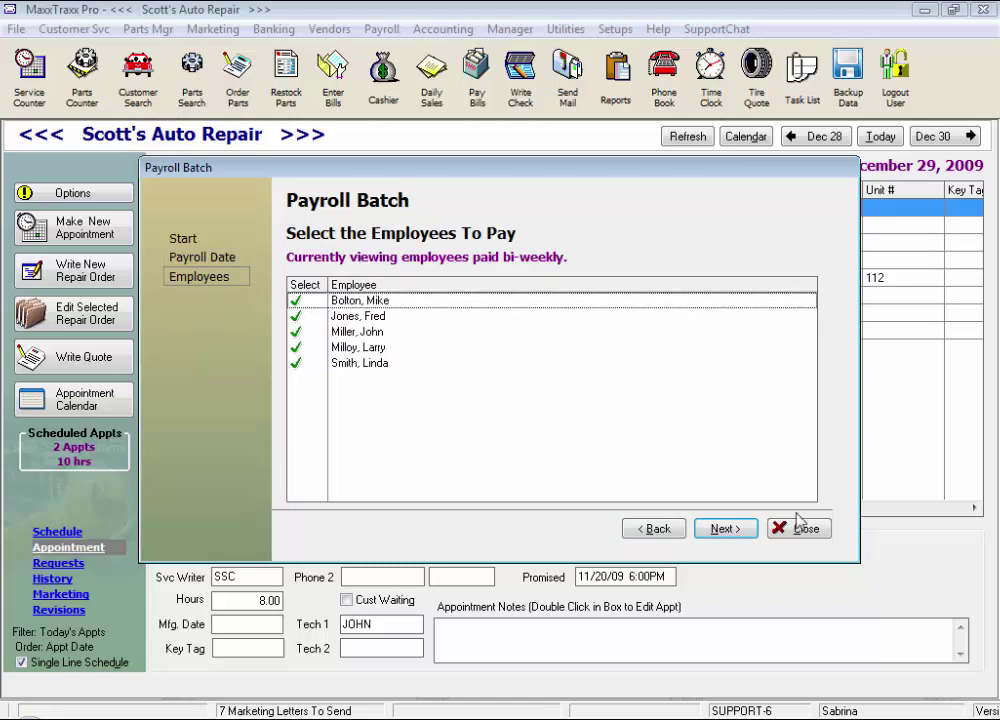
{"action": "left_click", "coordinate": [728, 531]}
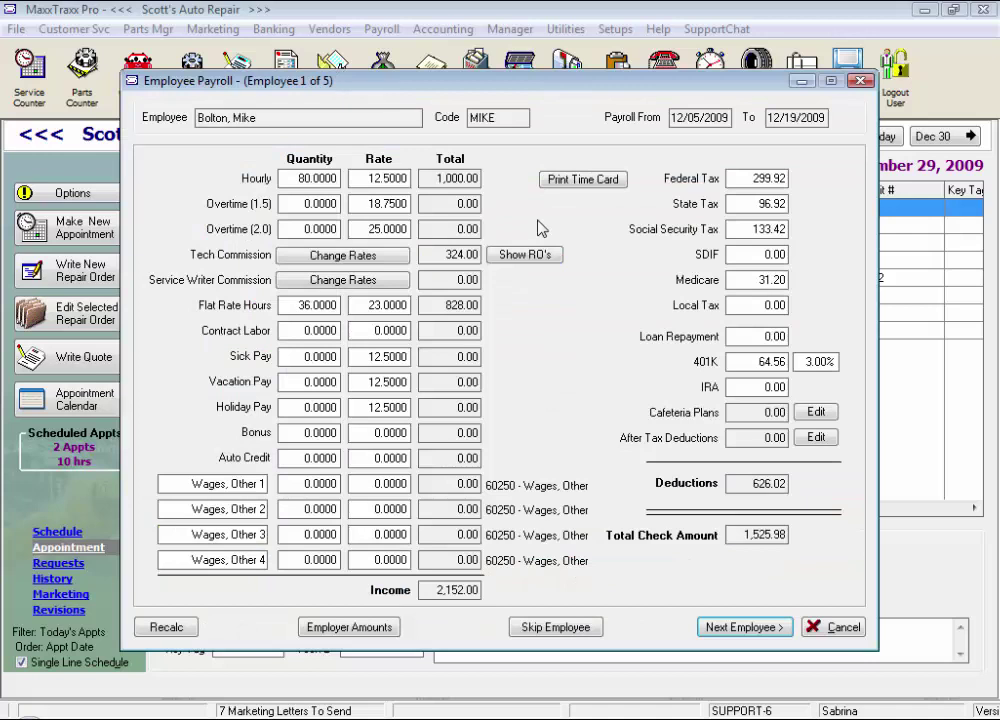
- Review the first employee's 80 hourly hours, 324.00 commission, 36 flat-rate hours and 1,525.98 check
{"action": "left_click", "coordinate": [291, 177]}
{"action": "left_click", "coordinate": [432, 253]}
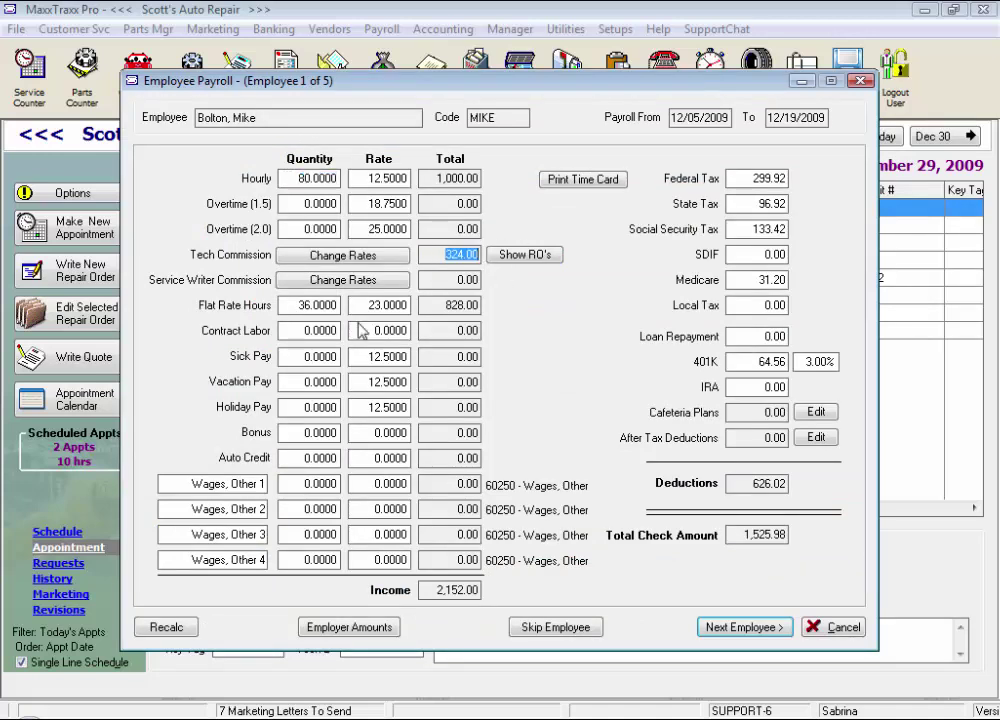
{"action": "left_click", "coordinate": [303, 305]}
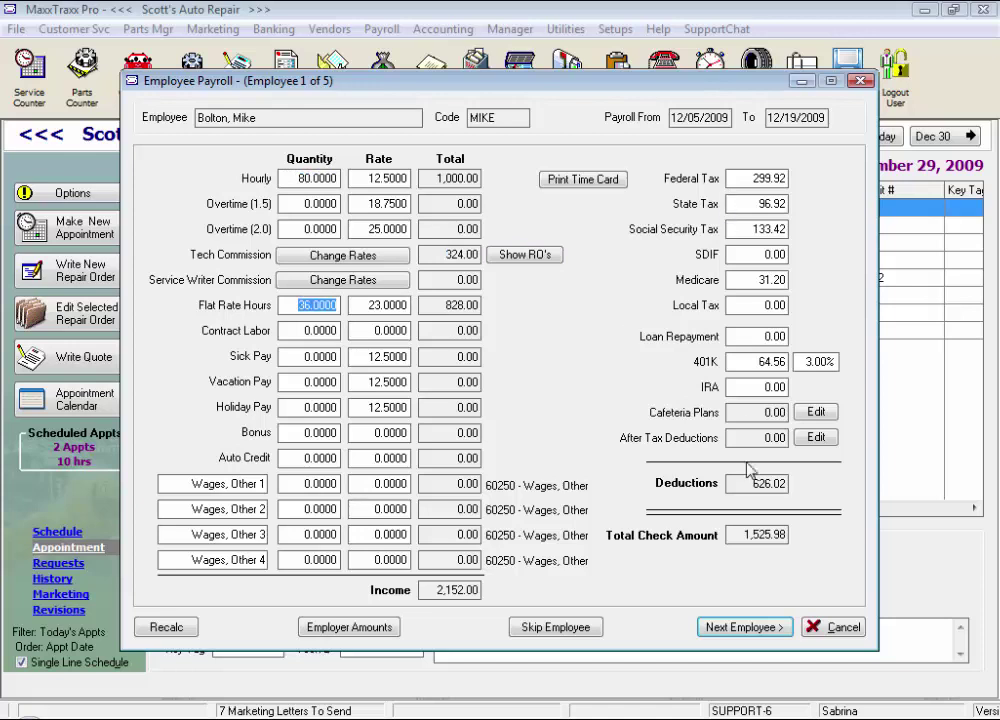
{"action": "left_click", "coordinate": [729, 537]}
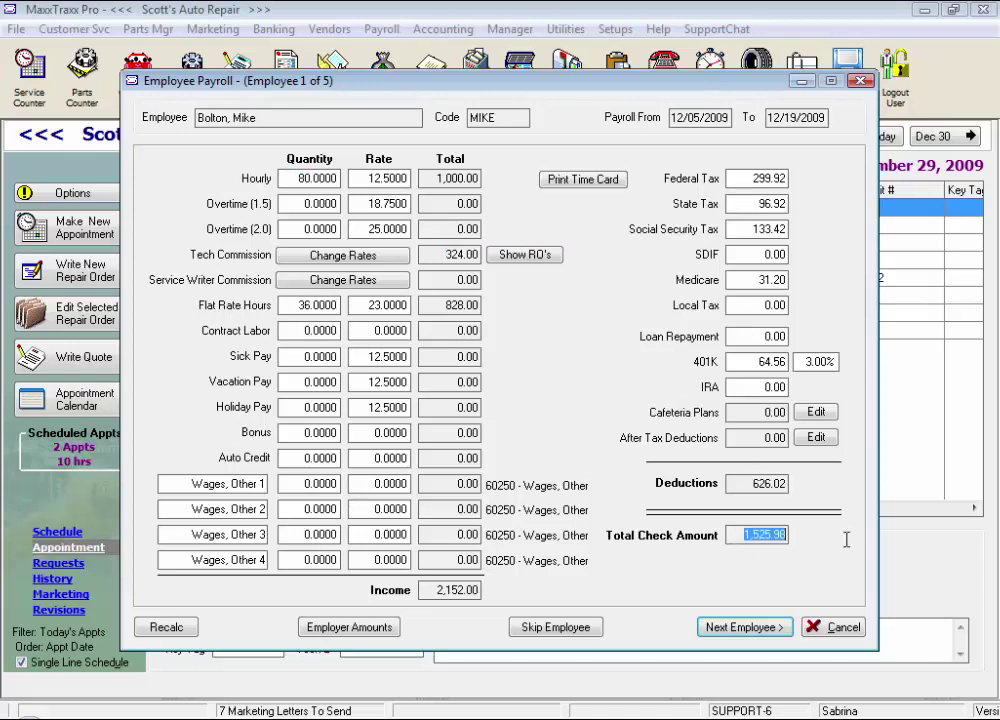
{"action": "left_click", "coordinate": [745, 632]}
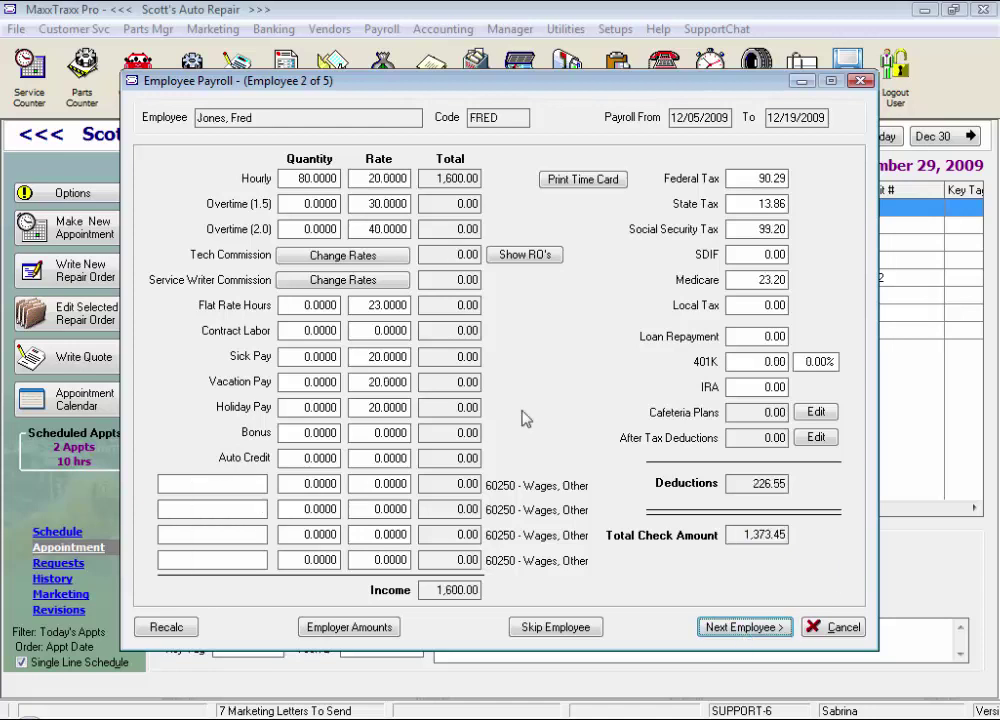
- Check the second and third employees' check totals of 1,373.45 and 1,107.69
{"action": "left_click", "coordinate": [283, 178]}
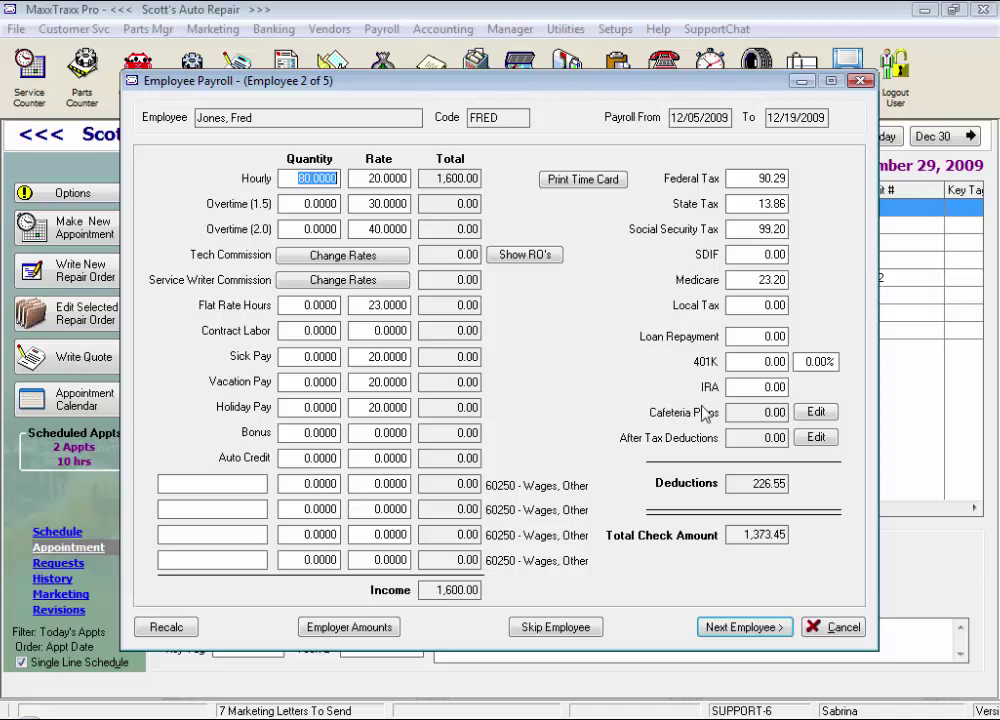
{"action": "left_click_drag", "start_coordinate": [742, 535], "coordinate": [792, 541]}
{"action": "left_click", "coordinate": [745, 627]}
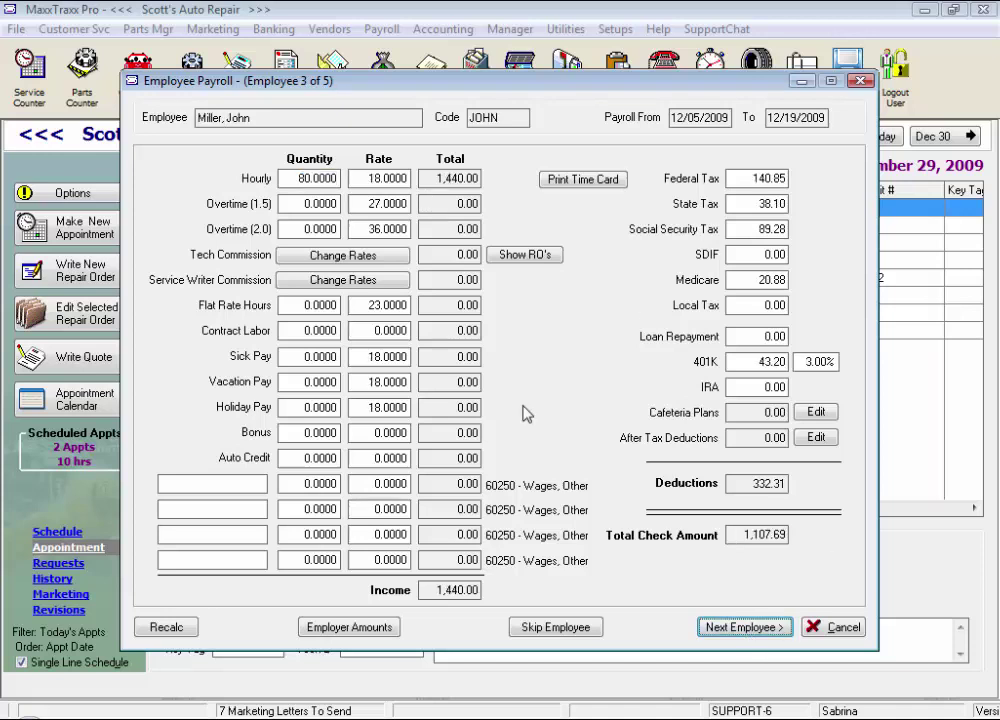
{"action": "left_click", "coordinate": [735, 535]}
{"action": "left_click", "coordinate": [757, 625]}
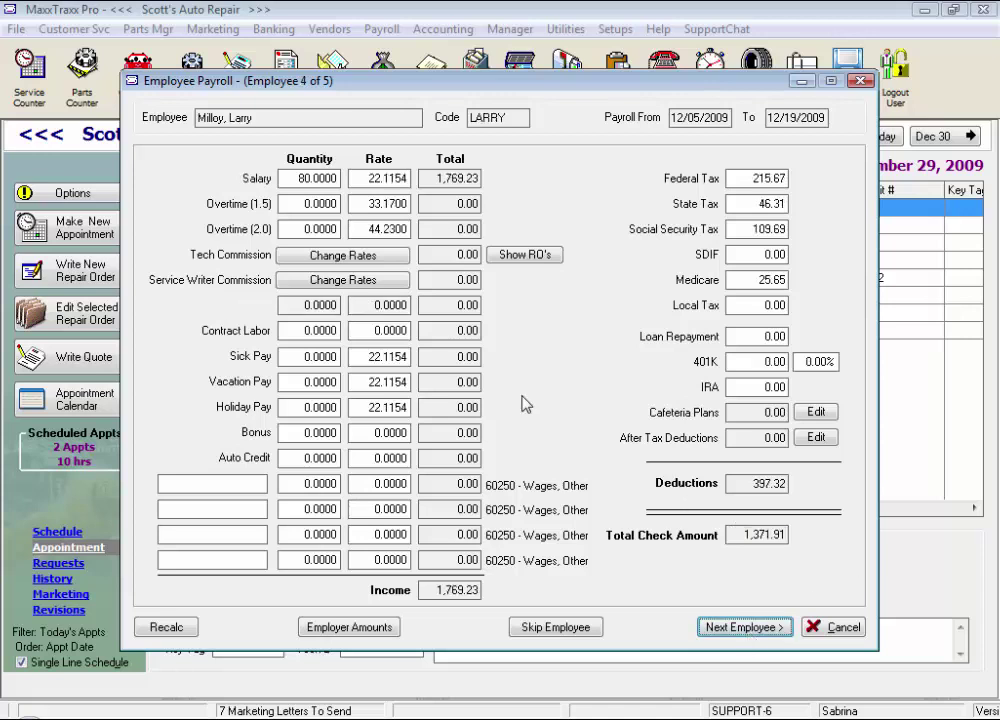
- Review the fourth employee's 80 salary hours and 1,371.91 check, then the fifth's 20 hours and 332.46
{"action": "left_click", "coordinate": [295, 178]}
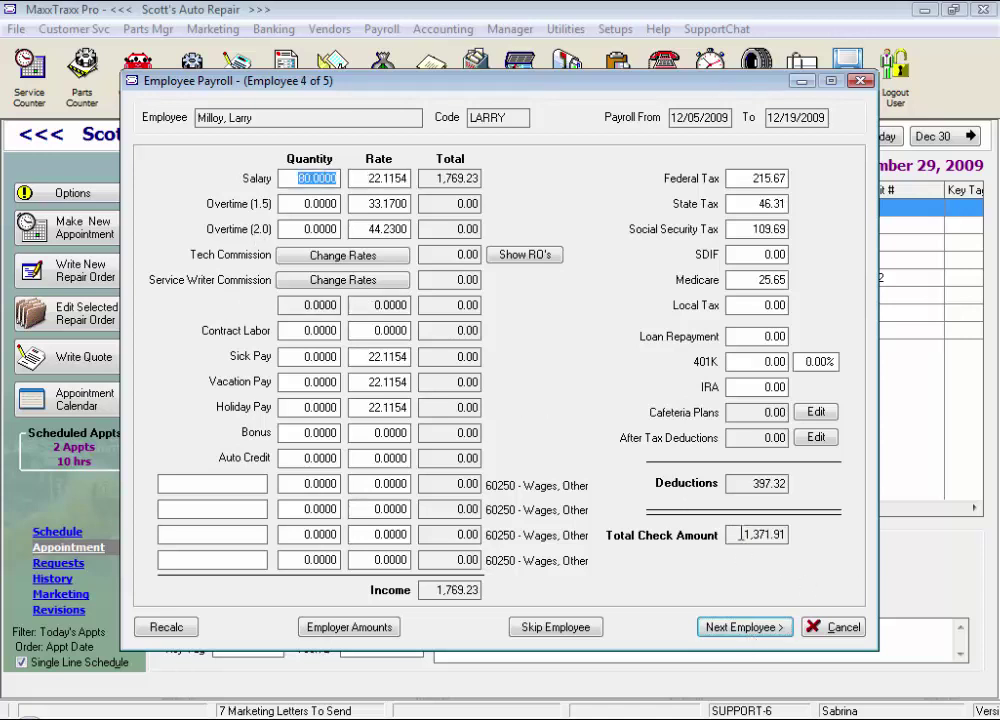
{"action": "left_click", "coordinate": [745, 535]}
{"action": "left_click", "coordinate": [762, 628]}
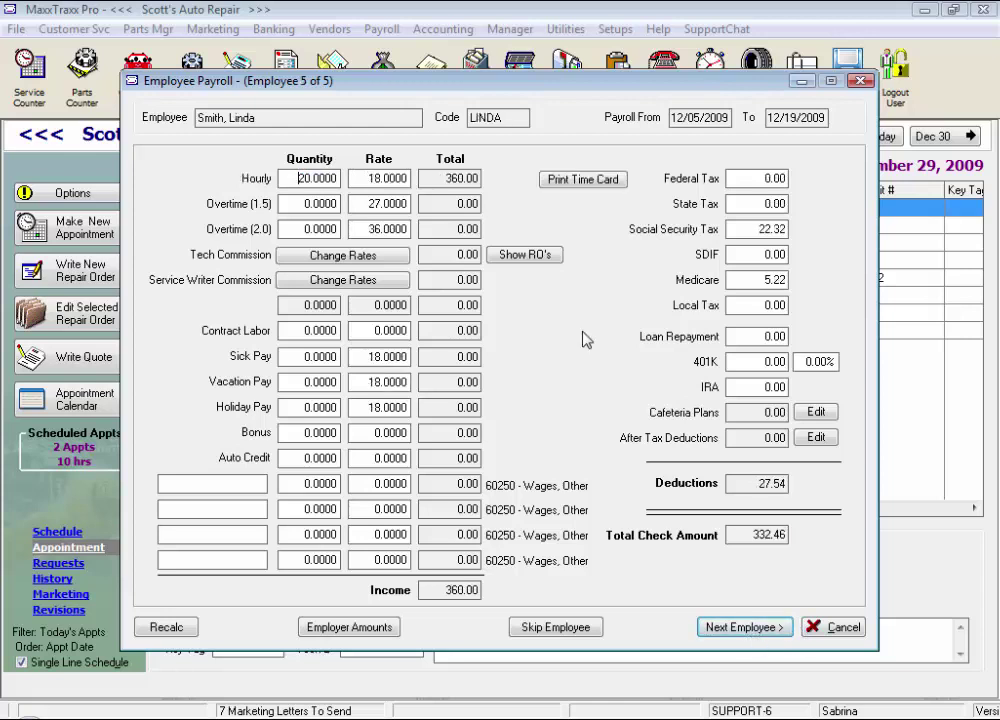
{"action": "left_click", "coordinate": [299, 184]}
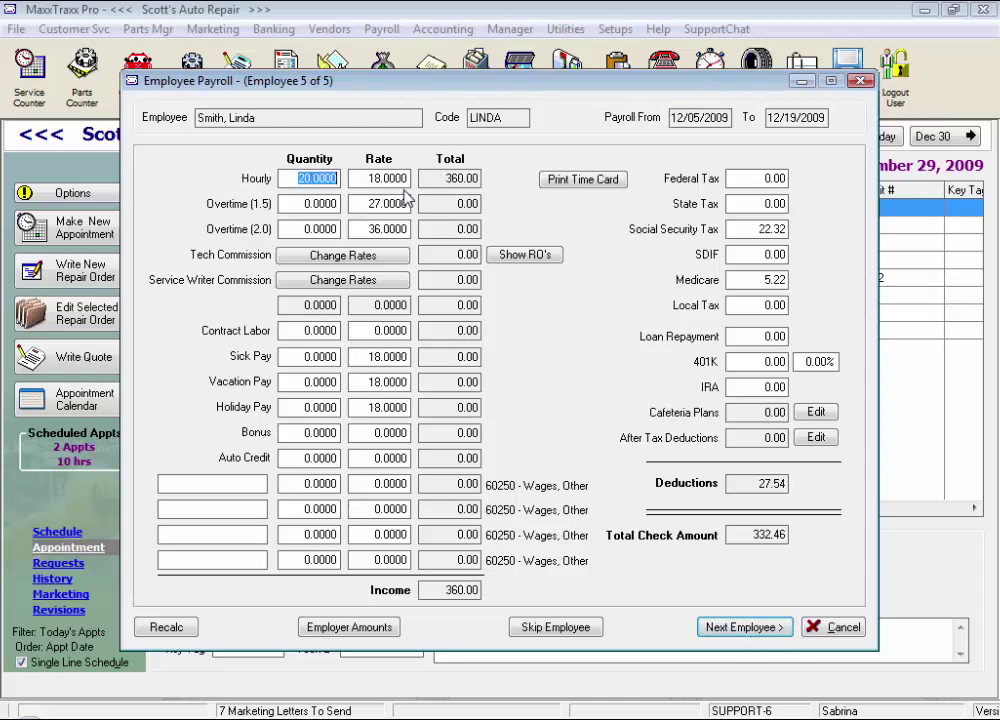
{"action": "left_click", "coordinate": [741, 535]}
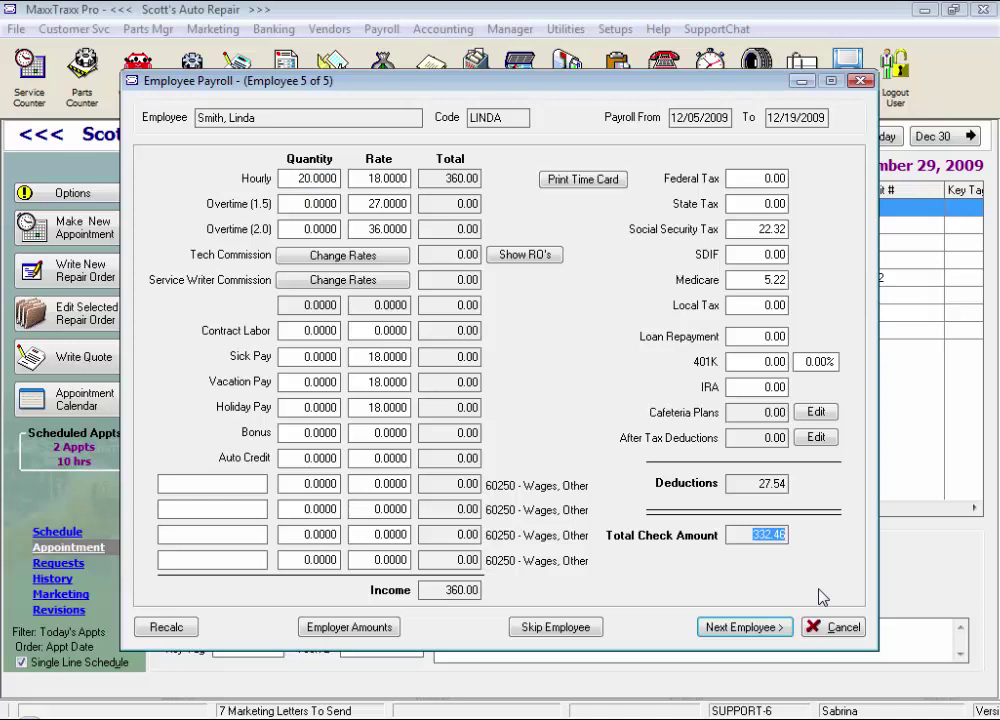
- Complete the payroll, declining to print checks now or enter more payroll records
{"action": "left_click", "coordinate": [740, 628]}
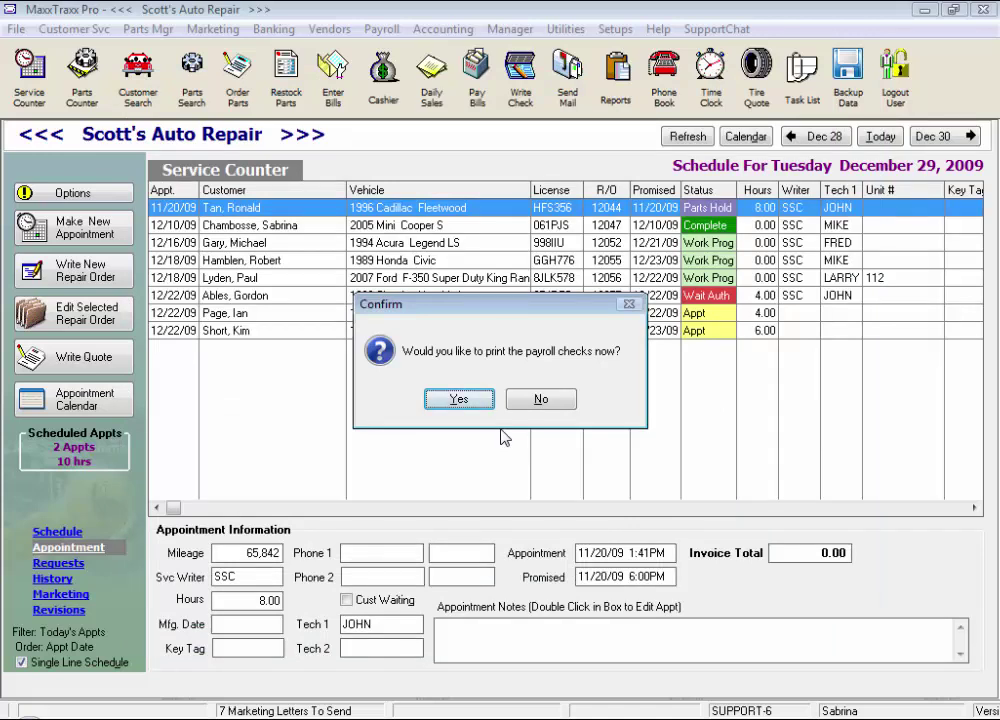
{"action": "left_click", "coordinate": [538, 403]}
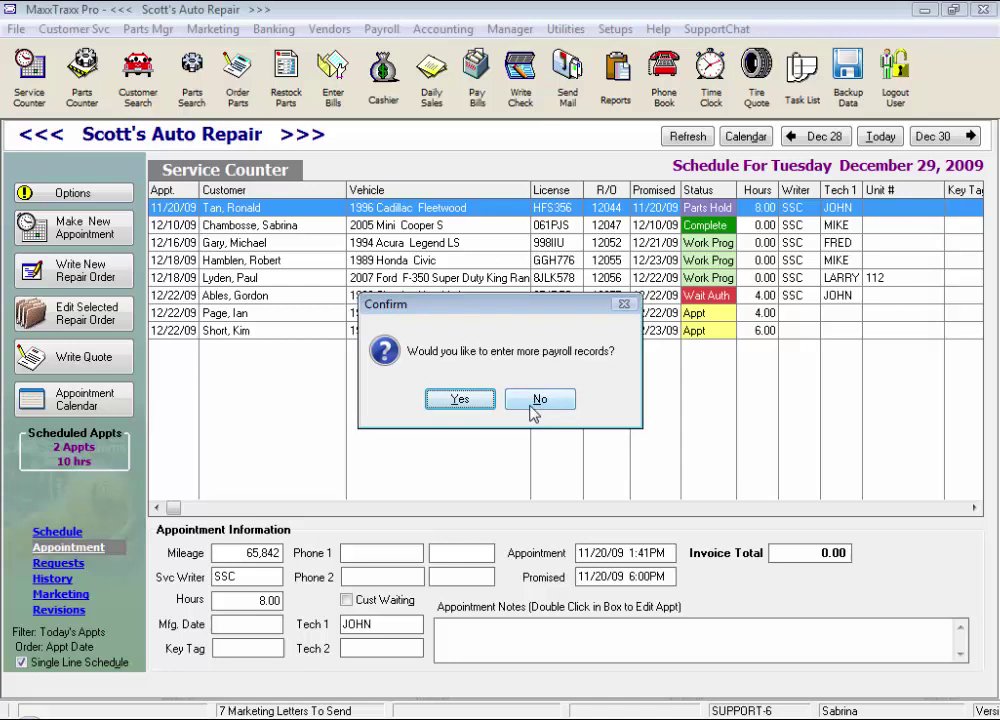
{"action": "left_click", "coordinate": [533, 408]}
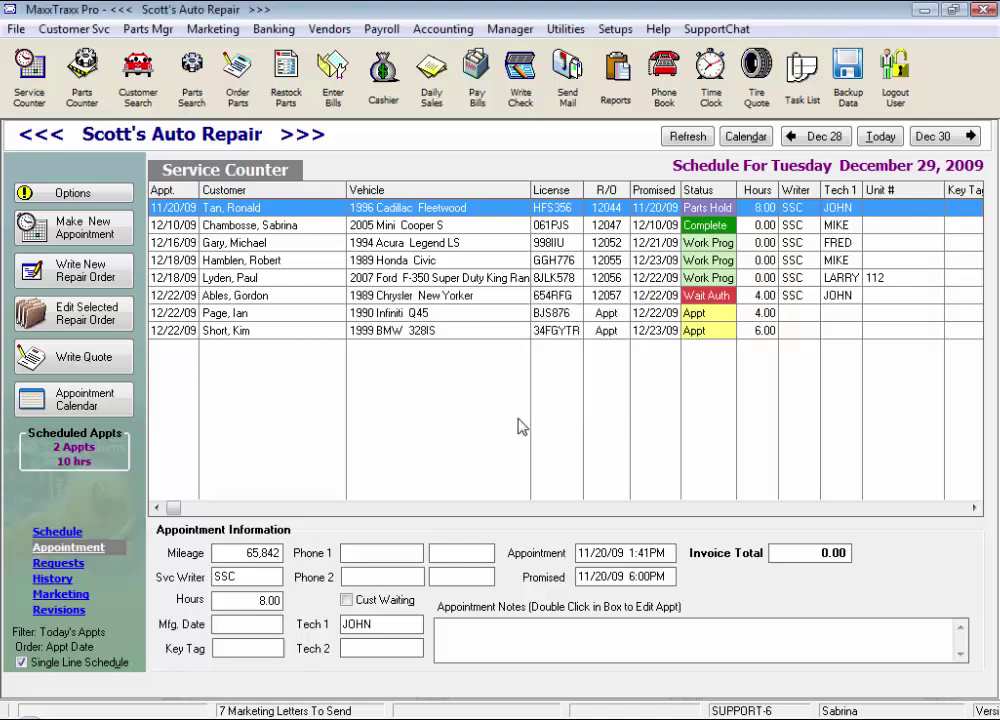
{"action": "left_click", "coordinate": [273, 29]}
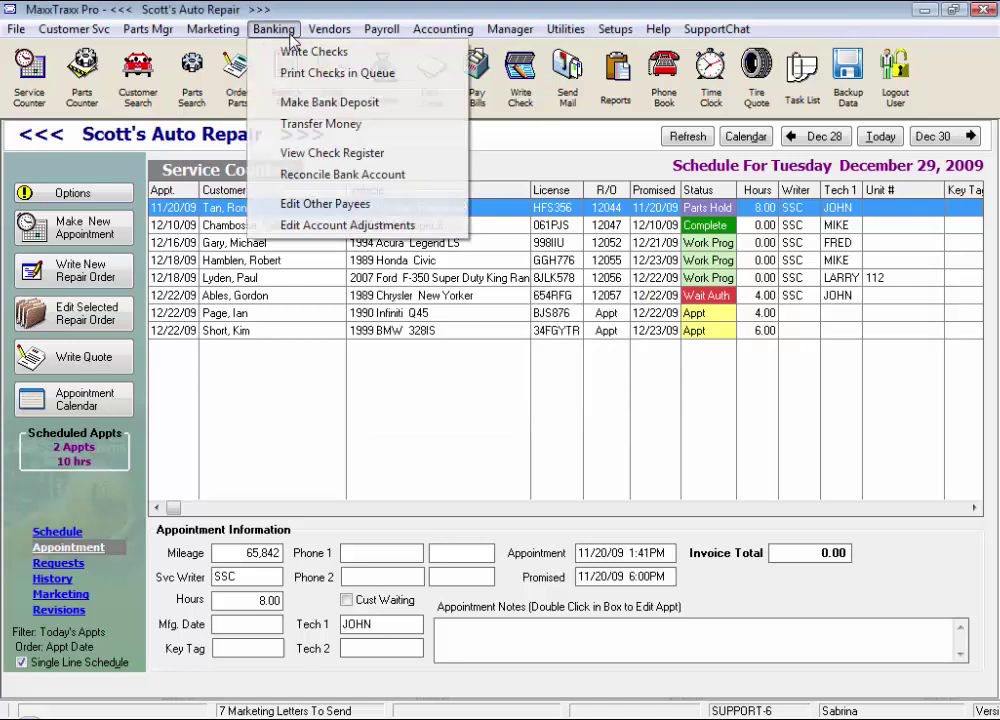
- Mark all seven queued Checking #1 checks for printing, reaching the starting check number 1,593
{"action": "left_click", "coordinate": [262, 77]}
{"action": "left_click", "coordinate": [571, 495]}
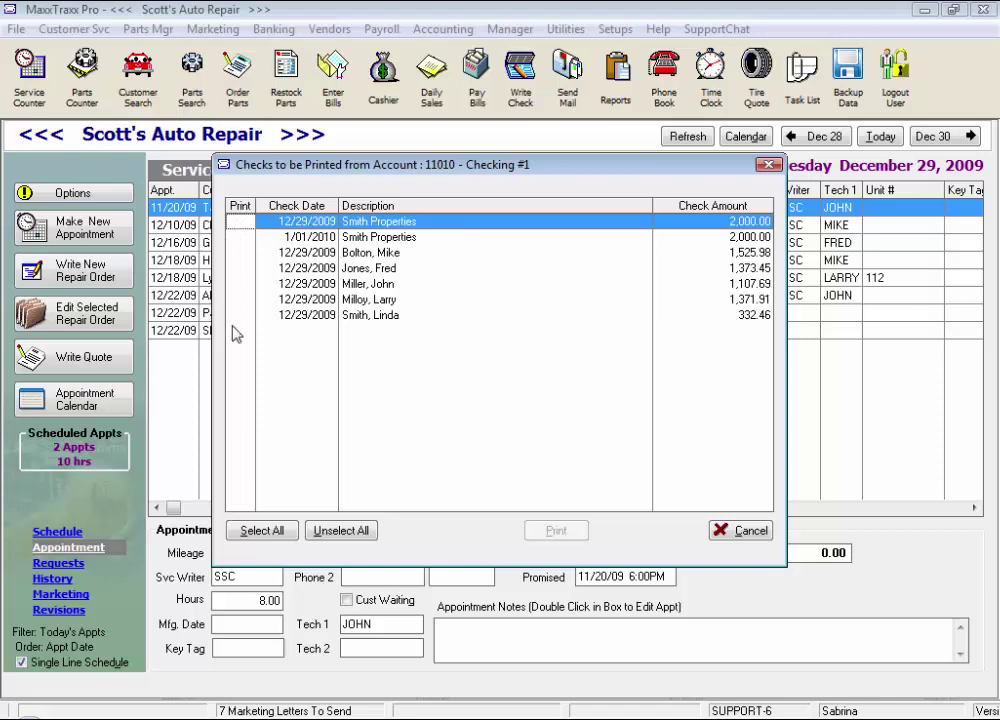
{"action": "left_click", "coordinate": [265, 534]}
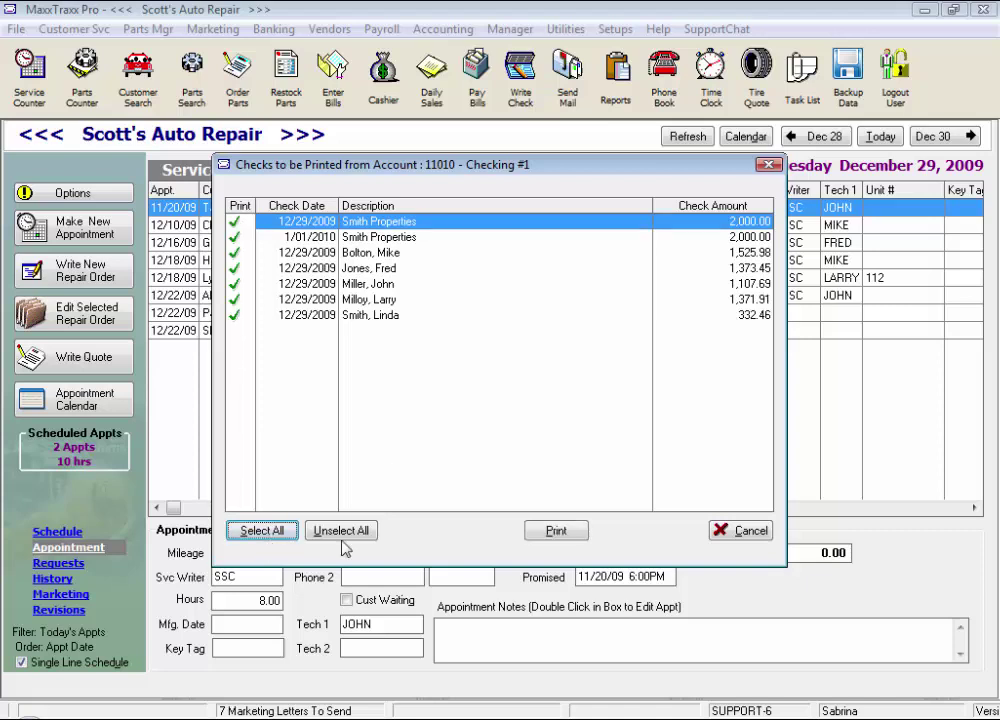
{"action": "left_click", "coordinate": [558, 532]}
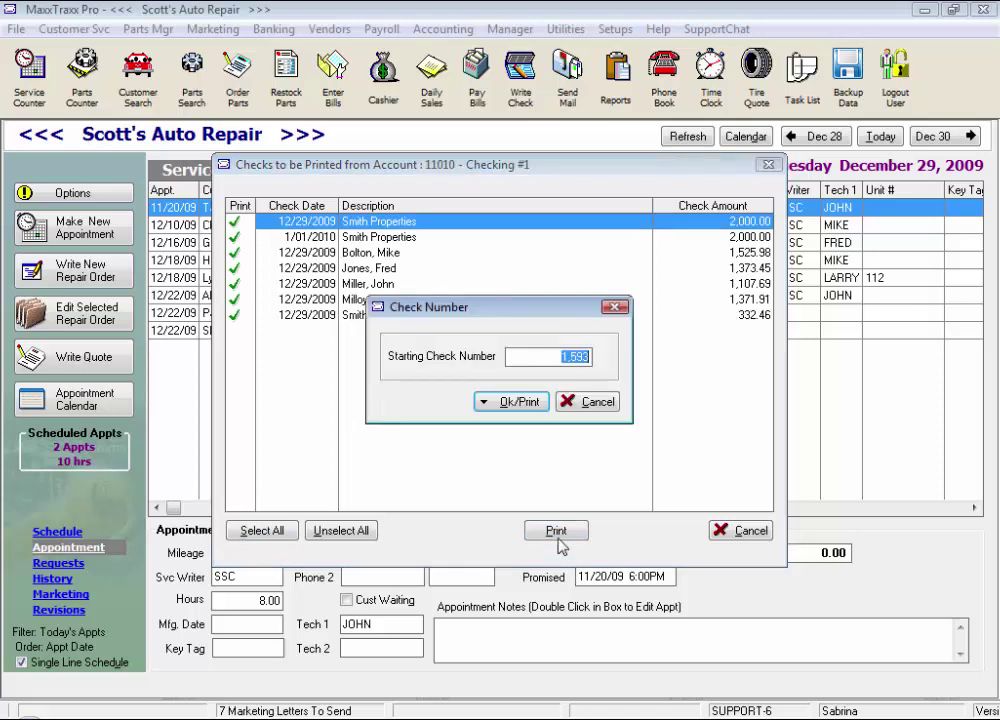